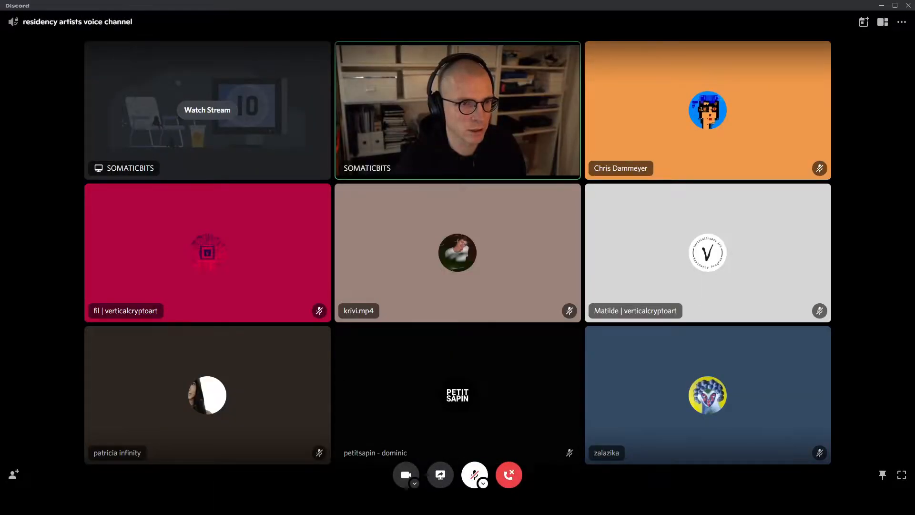
# Step: Watch the presenter's screen share in the residency voice channel, closing the ended stream and joining the restarted one
pyautogui.click(207, 110)
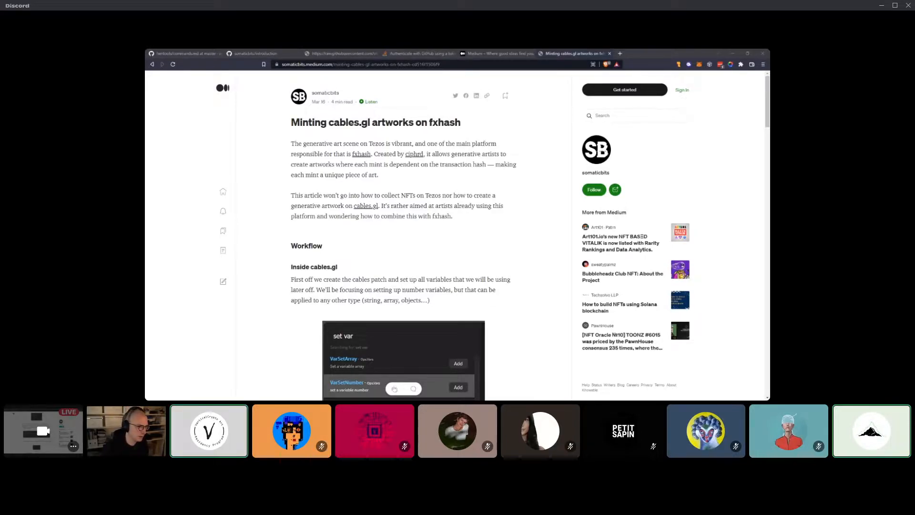
pyautogui.rightClick(872, 429)
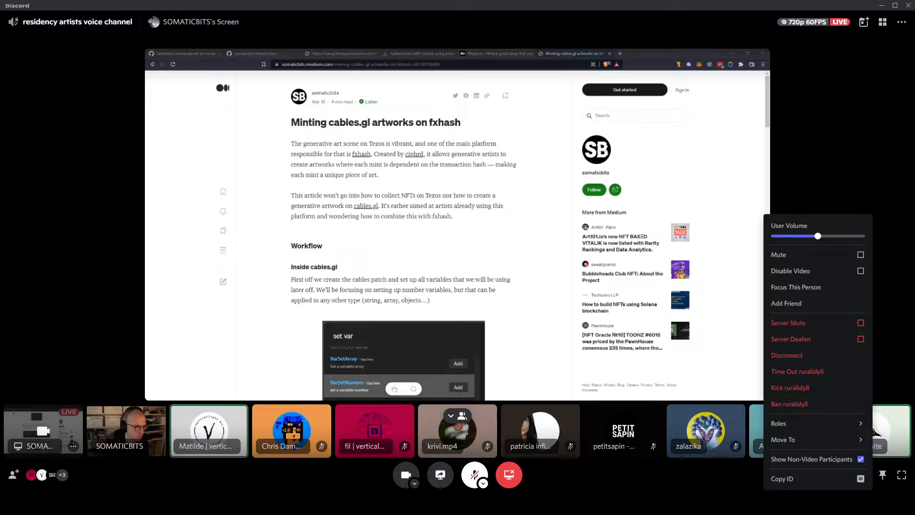
pyautogui.press('Escape')
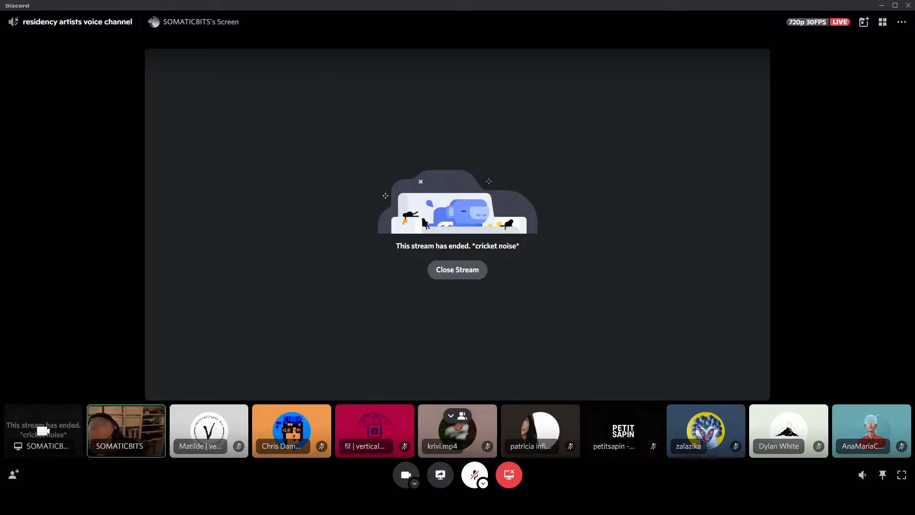
pyautogui.click(458, 270)
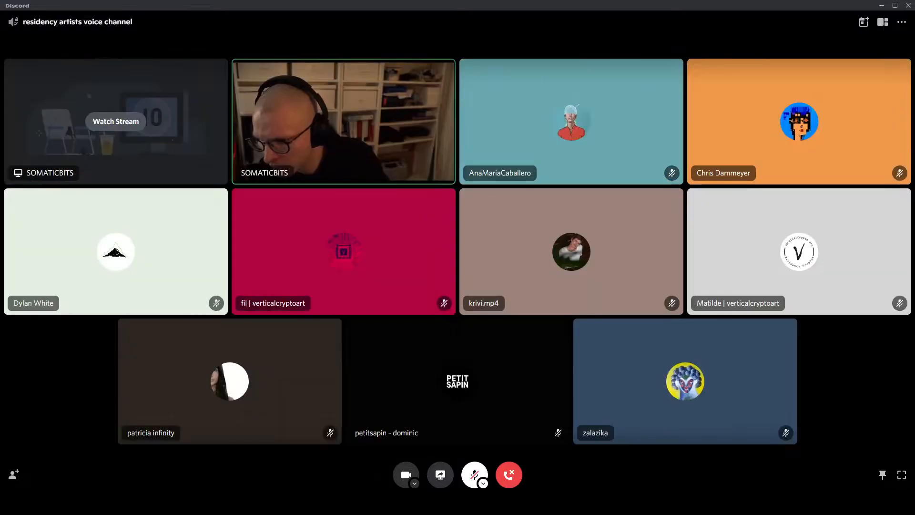
pyautogui.click(115, 121)
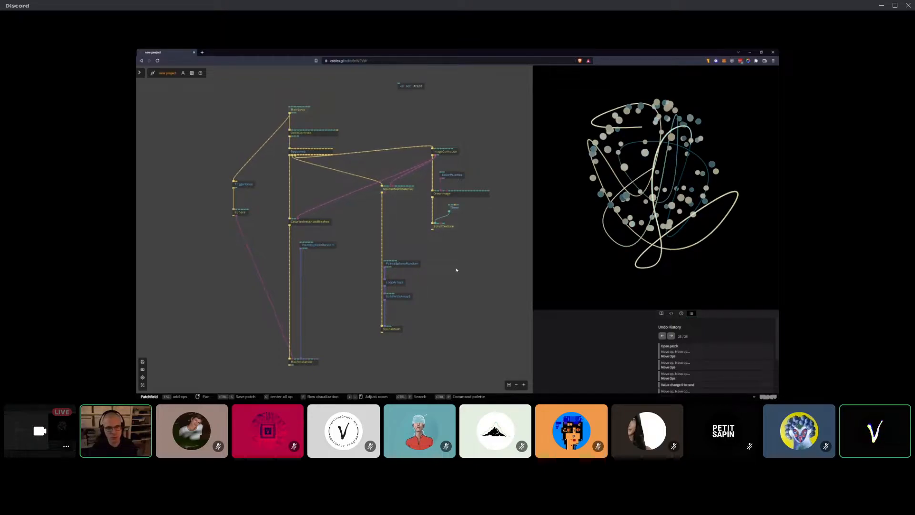
# Step: Search the op library for "random numb" and add a TriggerRandomNumber op to the patch
pyautogui.scroll(3, 393, 211)
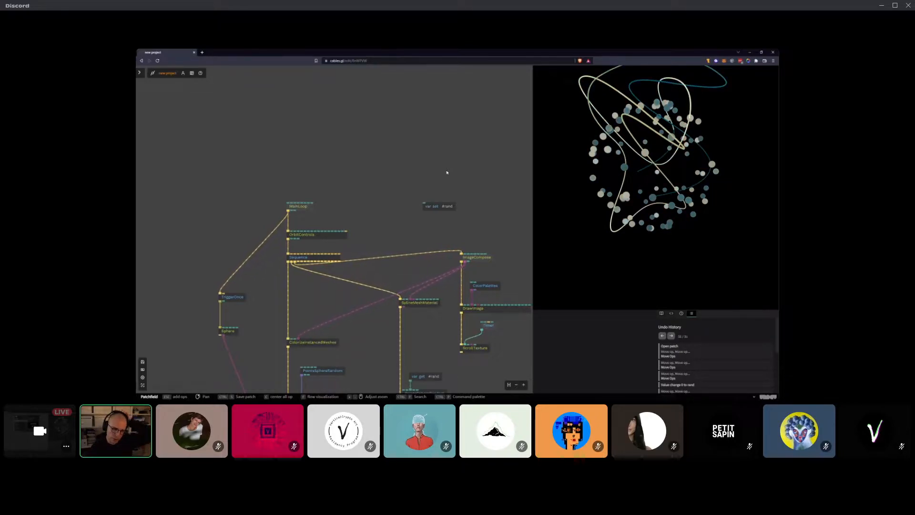
pyautogui.press('Escape')
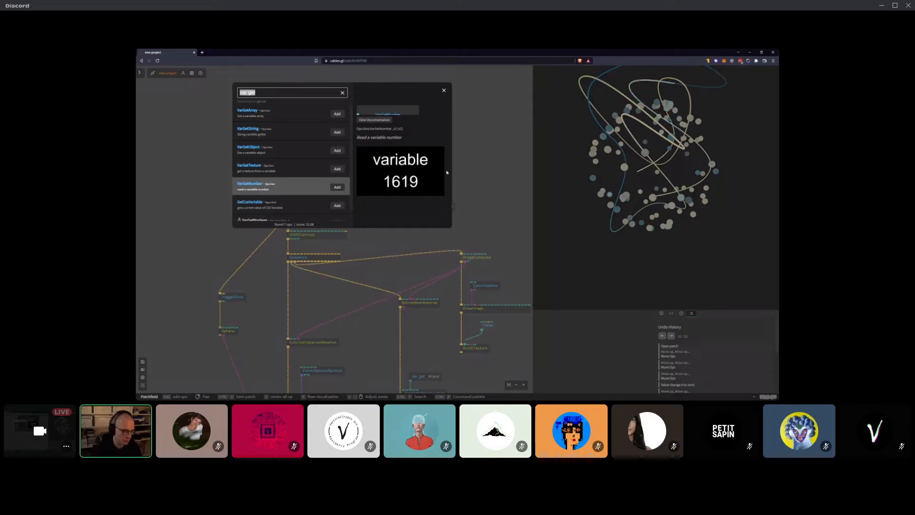
pyautogui.write('random')
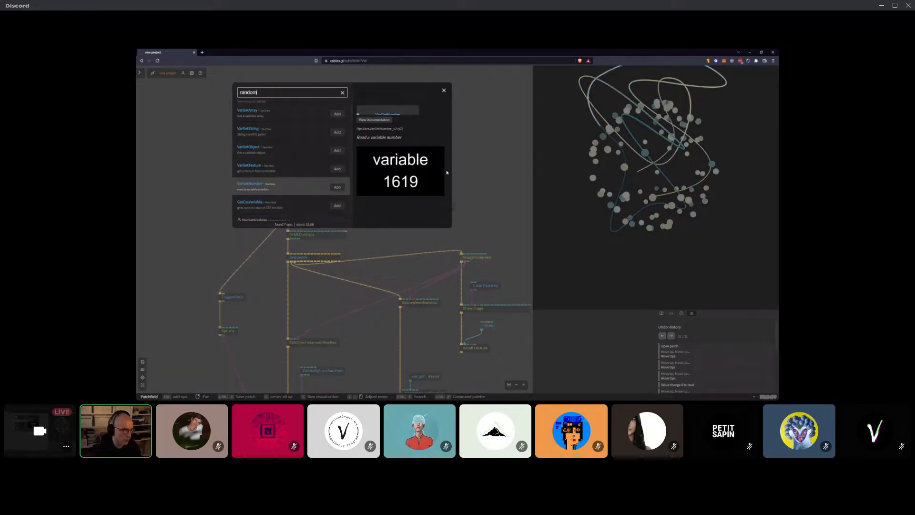
pyautogui.write(' numb')
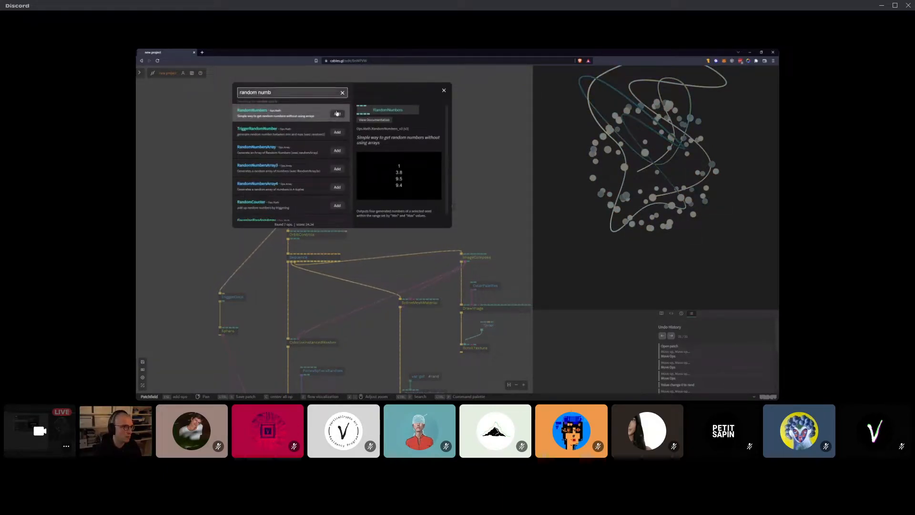
pyautogui.click(337, 132)
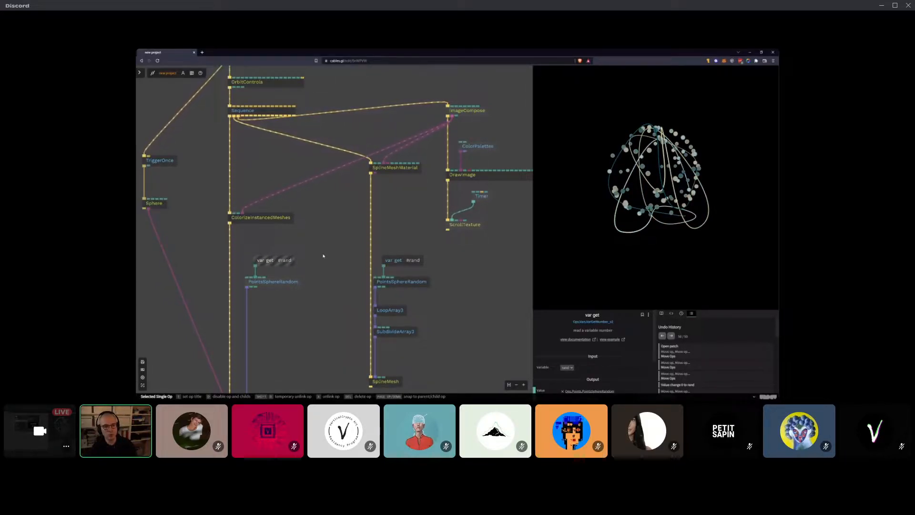
# Step: Test the mouse-triggered random variation on the rendered canvas and inspect the spheres and splines up close
pyautogui.click(644, 181)
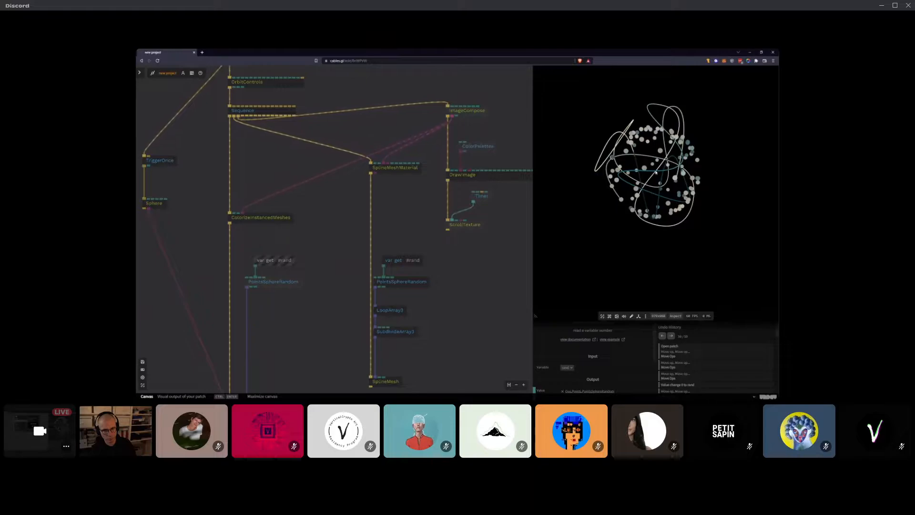
pyautogui.scroll(5, 642, 191)
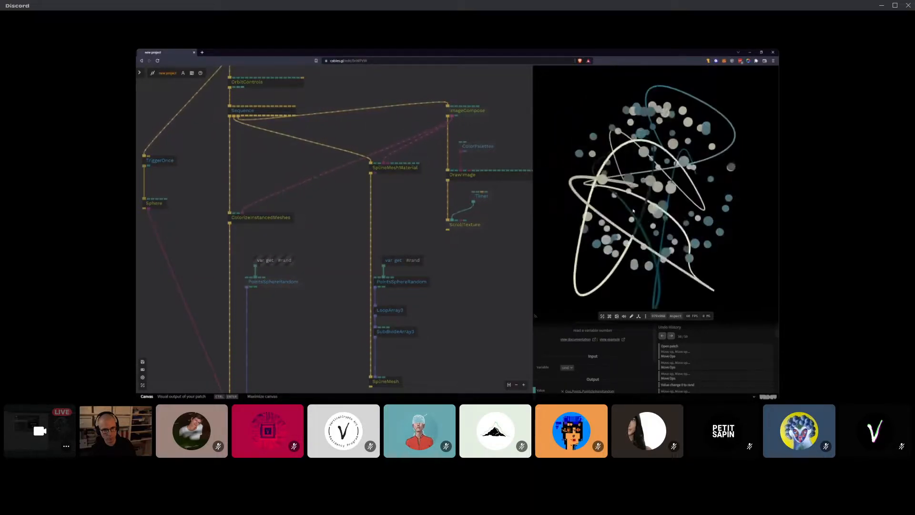
pyautogui.scroll(-5, 633, 211)
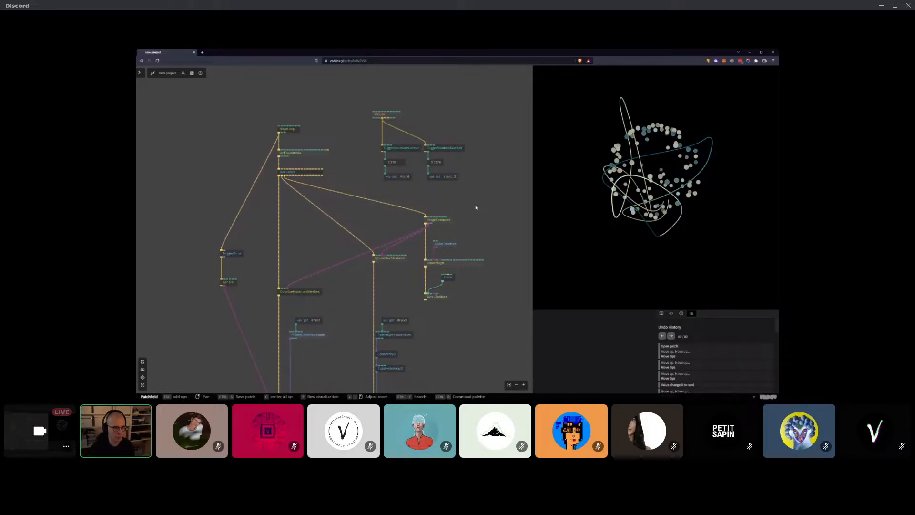
pyautogui.click(625, 155)
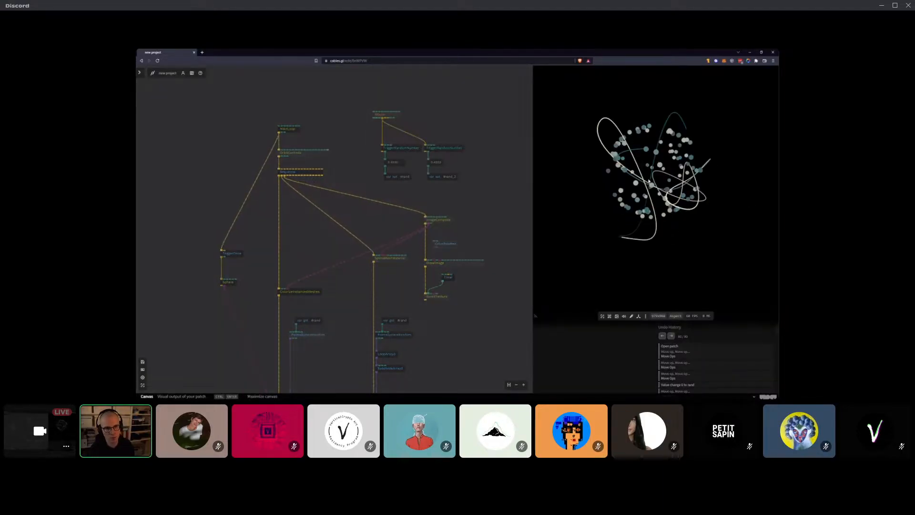
# Step: Set the variable of the var get op feeding the PointsSphereRandom below ColorizeInstancedMeshes to rand_2
pyautogui.scroll(2, 476, 316)
pyautogui.moveTo(284, 343); pyautogui.dragTo(333, 328)
pyautogui.click(322, 307)
pyautogui.scroll(2, 292, 320)
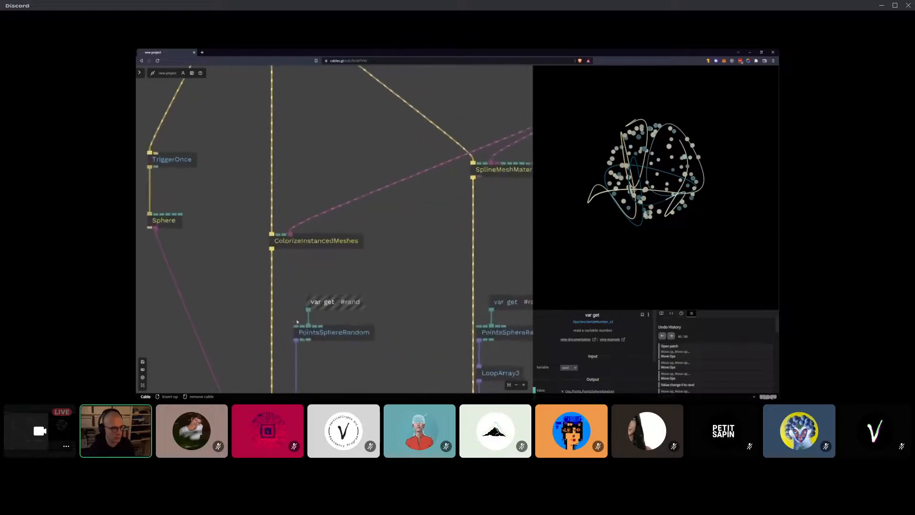
pyautogui.moveTo(292, 320); pyautogui.dragTo(321, 287)
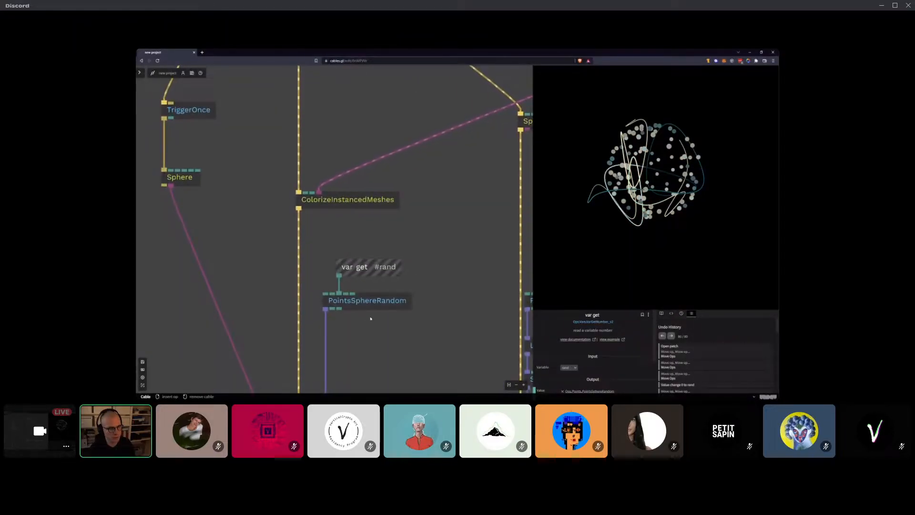
pyautogui.click(575, 369)
pyautogui.click(571, 376)
# Step: Check the rendered output with separate random variables driving the spheres and the splines
pyautogui.scroll(-2, 446, 214)
pyautogui.moveTo(458, 210); pyautogui.dragTo(404, 269)
pyautogui.scroll(-2, 417, 263)
pyautogui.click(534, 315)
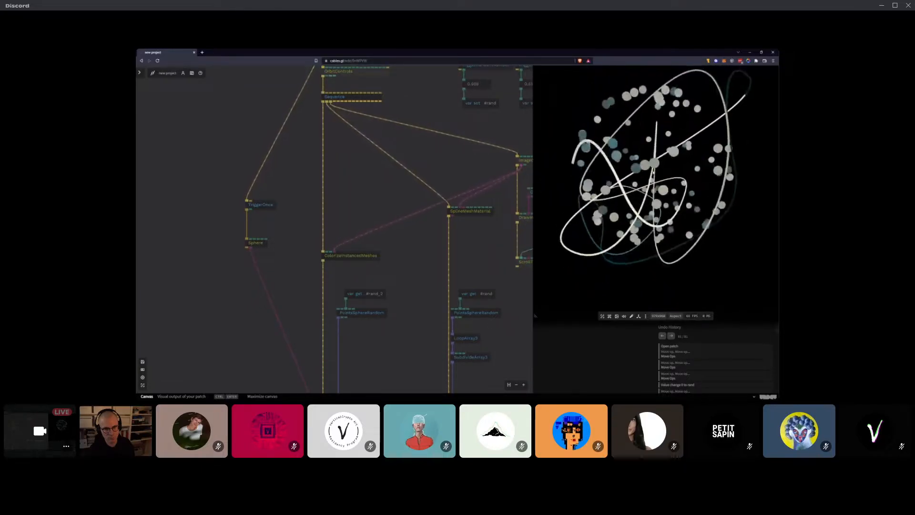
pyautogui.scroll(-3, 355, 187)
pyautogui.moveTo(508, 234); pyautogui.dragTo(483, 266)
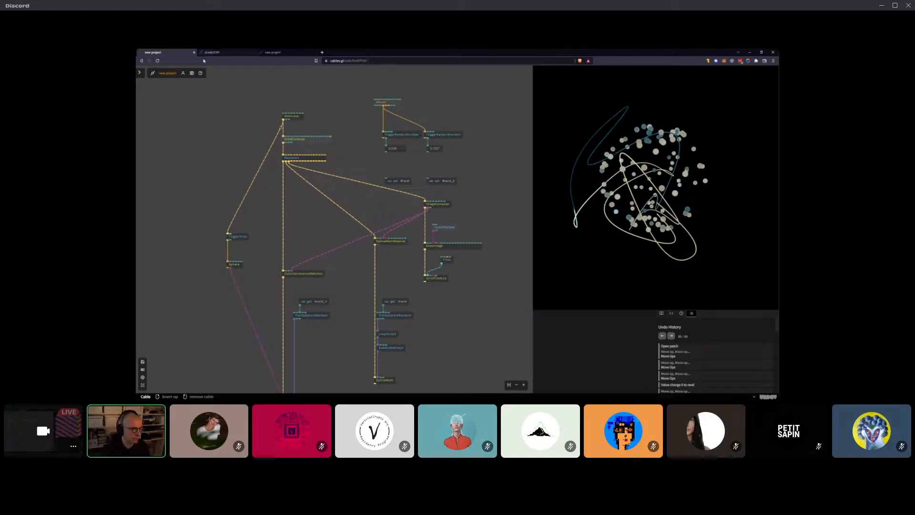
# Step: Examine the exported cables_new_project_vertical folder, including index.html and patch.js in its js folder, and go to the Desktop folder
pyautogui.click(169, 125)
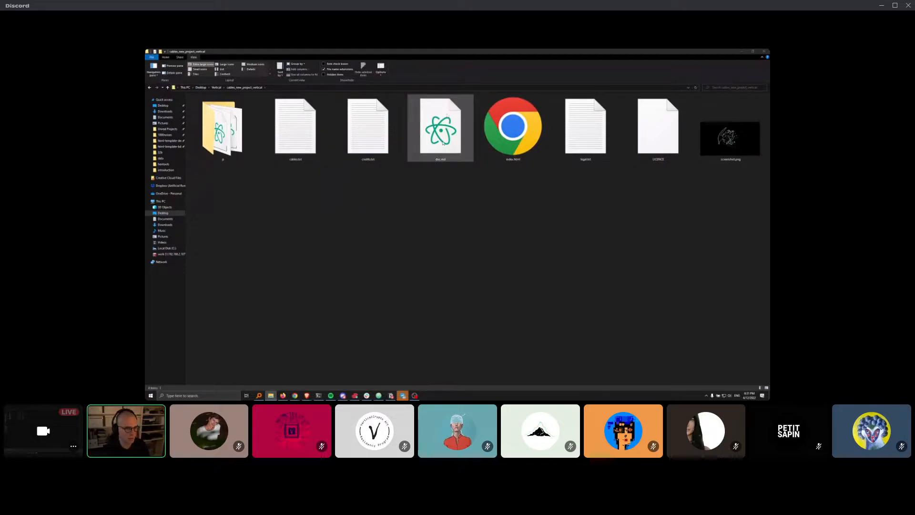
pyautogui.click(526, 125)
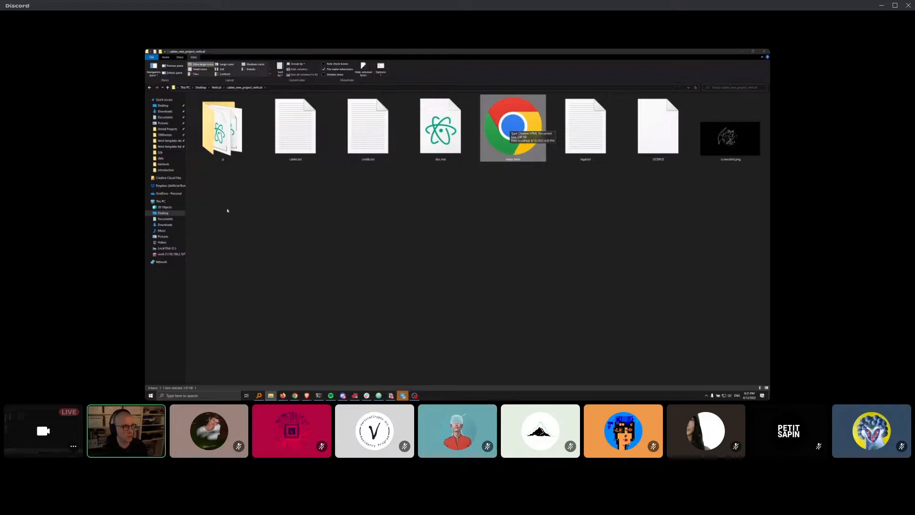
pyautogui.click(343, 194)
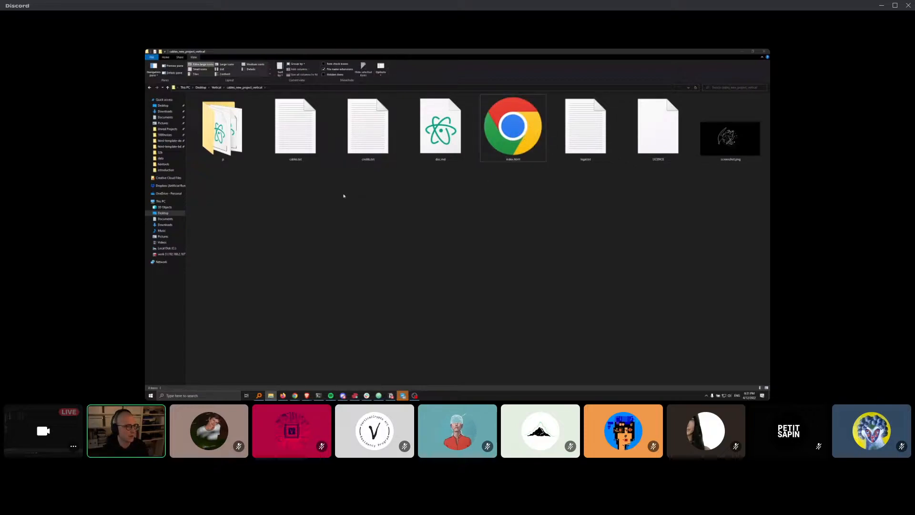
pyautogui.doubleClick(222, 128)
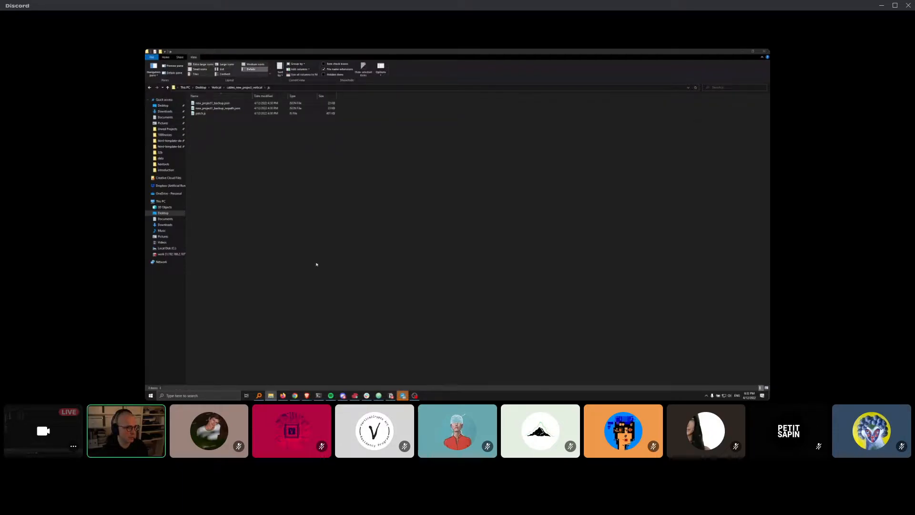
pyautogui.click(244, 87)
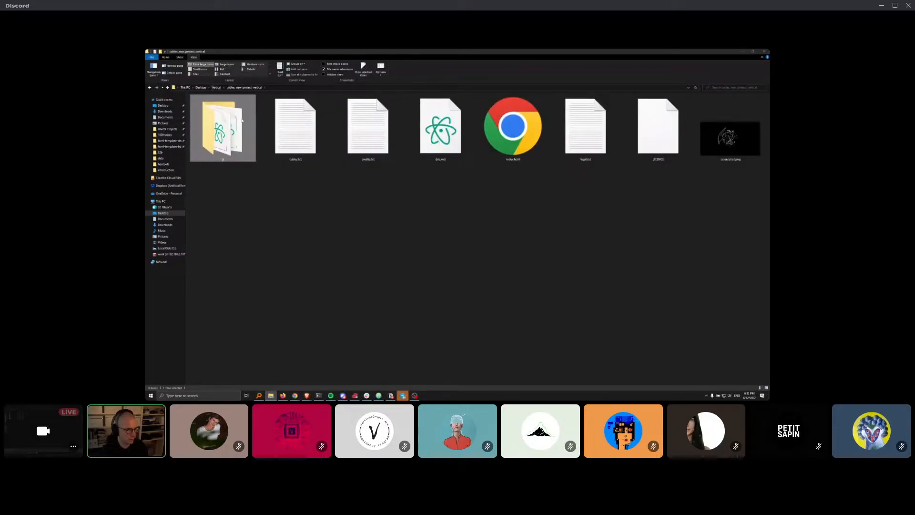
pyautogui.doubleClick(243, 120)
pyautogui.click(205, 113)
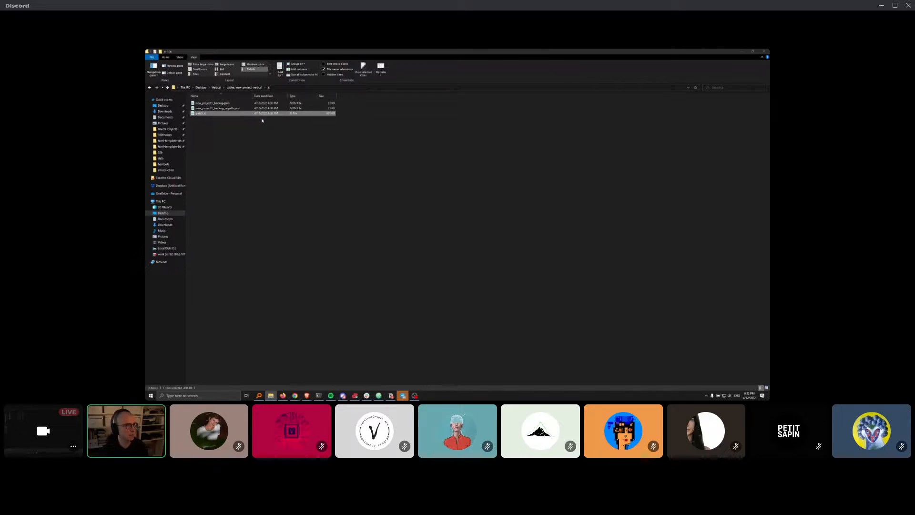
pyautogui.click(201, 64)
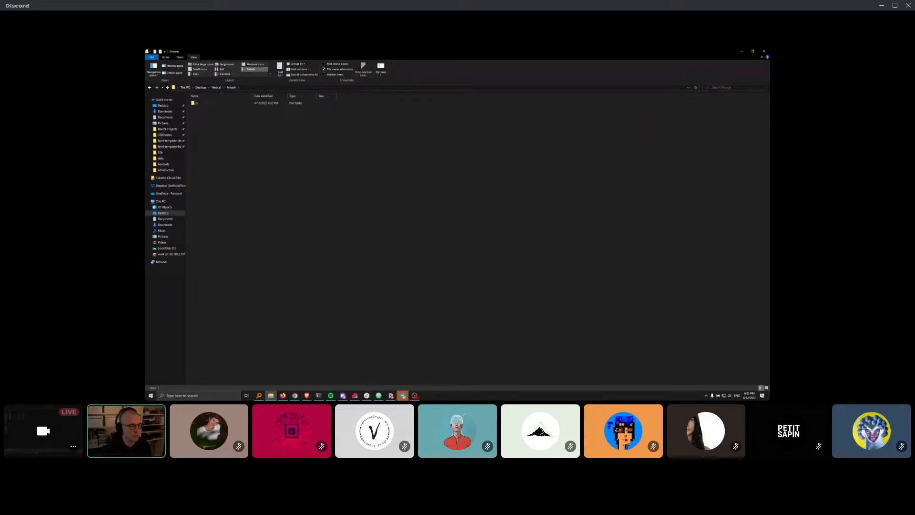
pyautogui.click(164, 106)
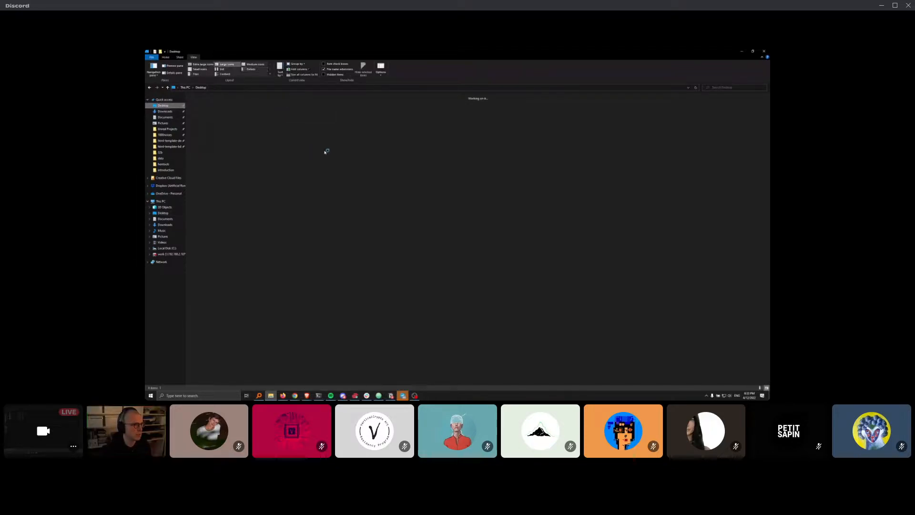
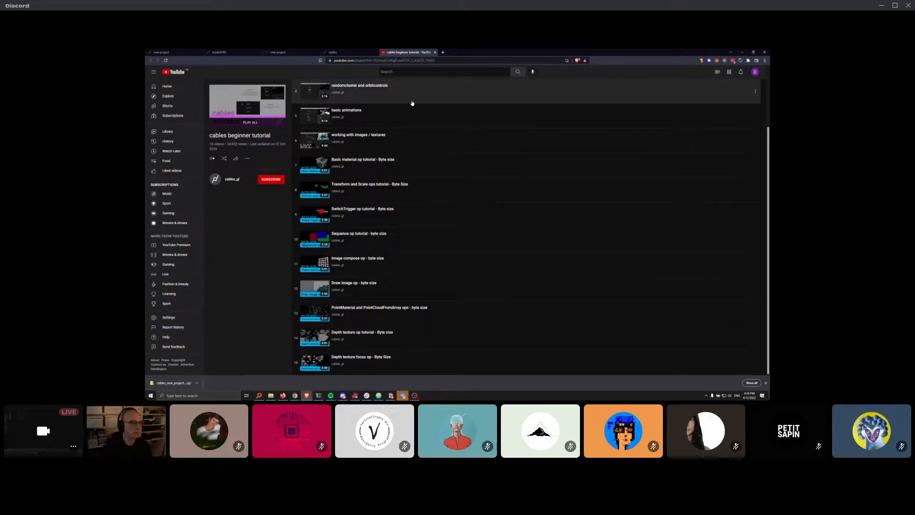
# Step: Leave the cables beginner tutorial playlist and review the open patches, ending on the sphere-and-spline project
pyautogui.hotkey('ctrl', 'l')
pyautogui.hotkey('alt', 'Tab')
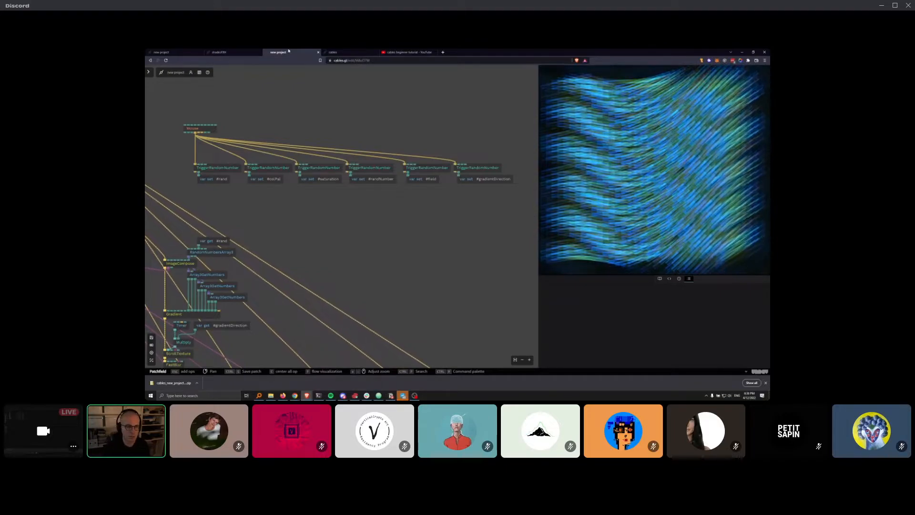
pyautogui.click(217, 53)
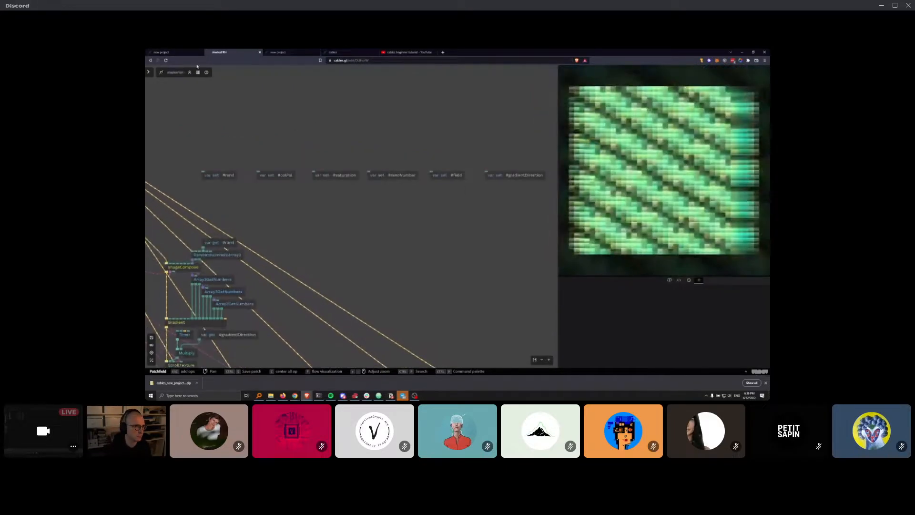
pyautogui.click(162, 52)
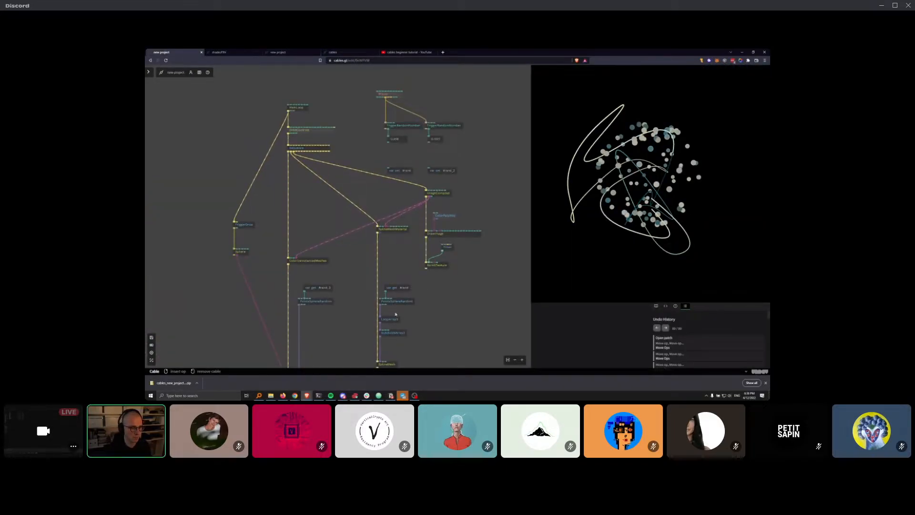
# Step: Open index.html from the Fxhash folder in the Atom editor and delete the README file from that folder
pyautogui.click(271, 395)
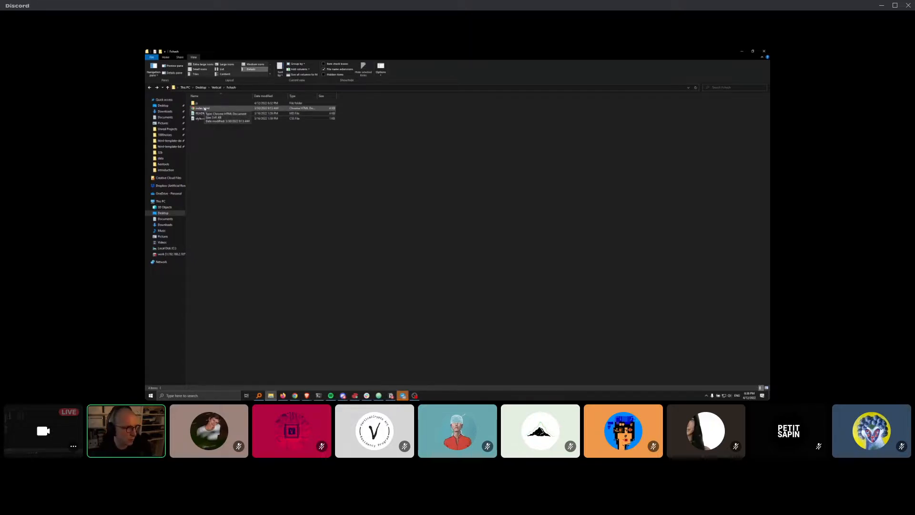
pyautogui.click(205, 109)
pyautogui.rightClick(205, 108)
pyautogui.click(372, 185)
pyautogui.click(204, 113)
pyautogui.press('Delete')
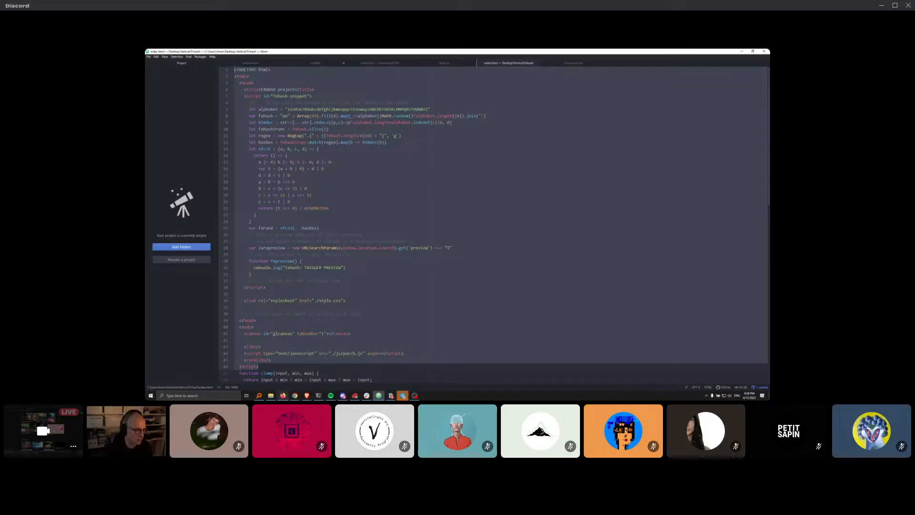
# Step: Return to the patch in the browser and examine the rand and rand_2 var get ops feeding the PointsSphereRandom ops
pyautogui.moveTo(306, 396)
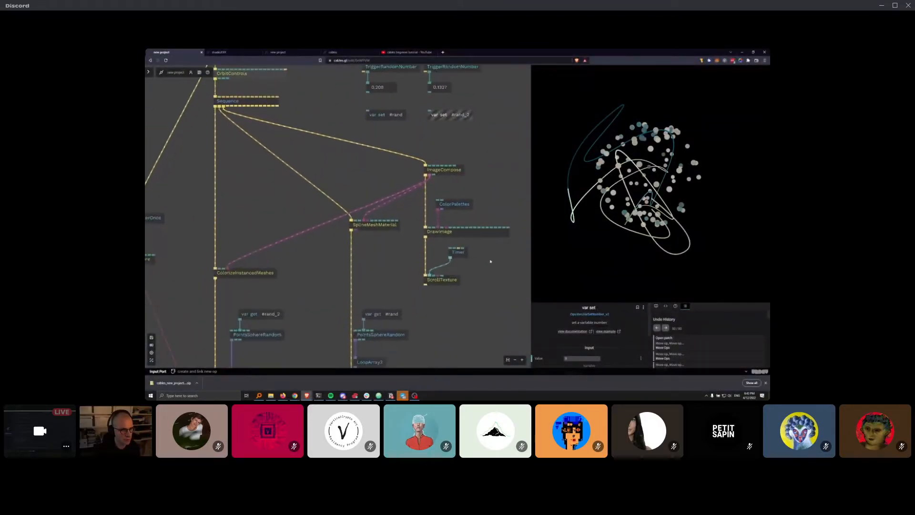
pyautogui.scroll(3, 400, 235)
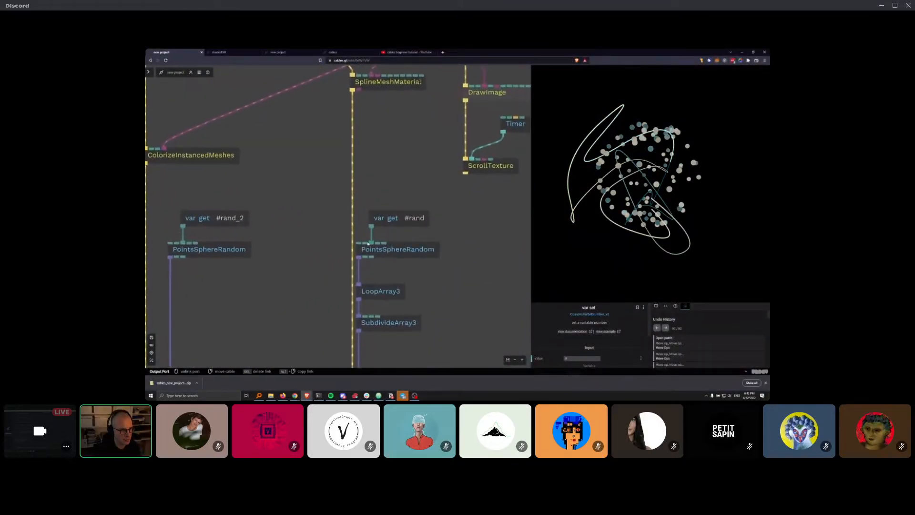
pyautogui.moveTo(396, 265); pyautogui.dragTo(455, 264)
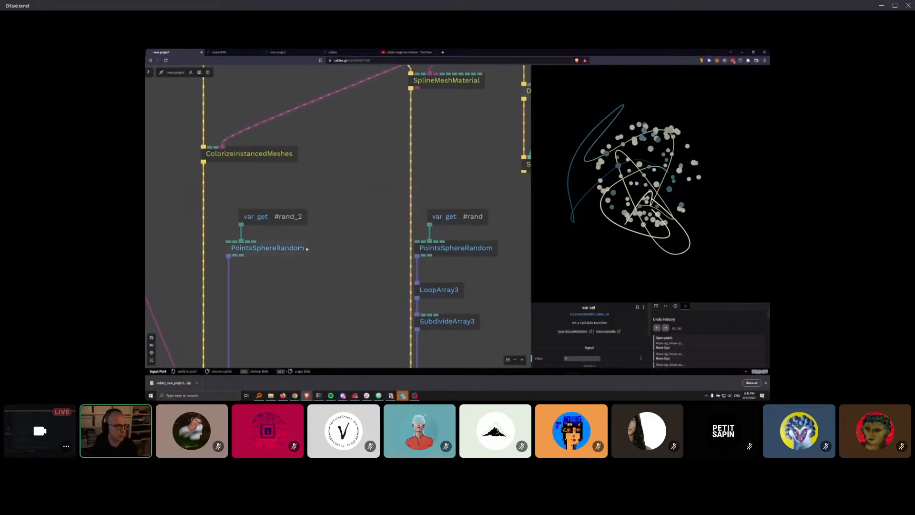
# Step: Switch to index.html in Atom and rename the Colpal entry of the fxhash features to "Random number 1"
pyautogui.click(378, 396)
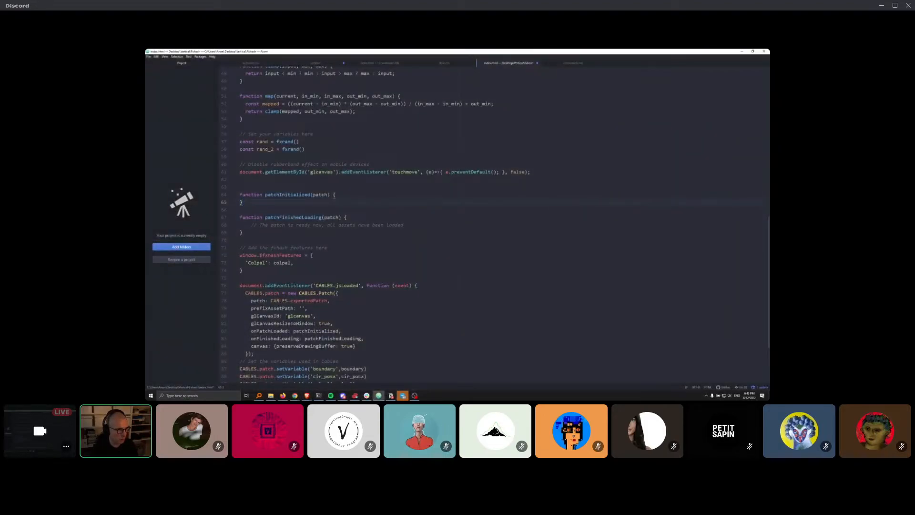
pyautogui.moveTo(265, 263); pyautogui.dragTo(248, 263)
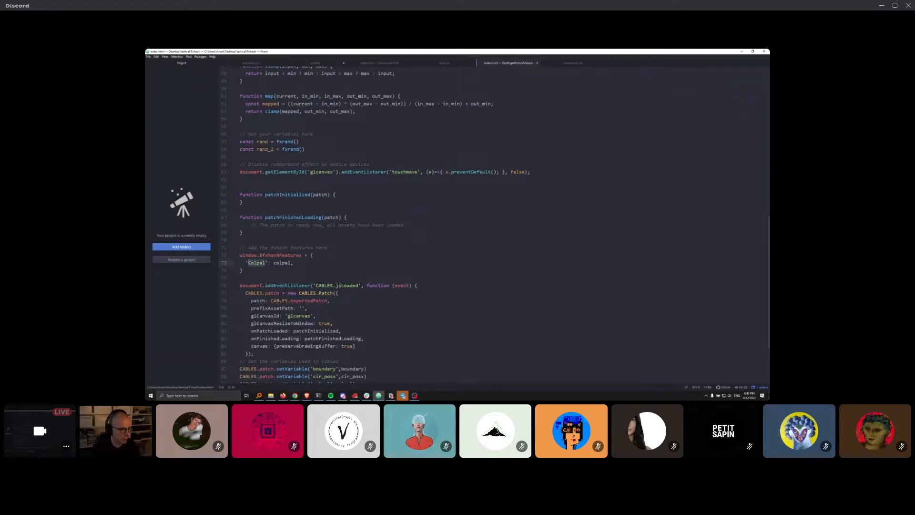
pyautogui.click(268, 263)
pyautogui.moveTo(269, 263)
pyautogui.mouseDown()
pyautogui.moveTo(233, 263)
pyautogui.moveTo(265, 263)
pyautogui.moveTo(251, 263)
pyautogui.mouseUp()
pyautogui.write('Randon num')
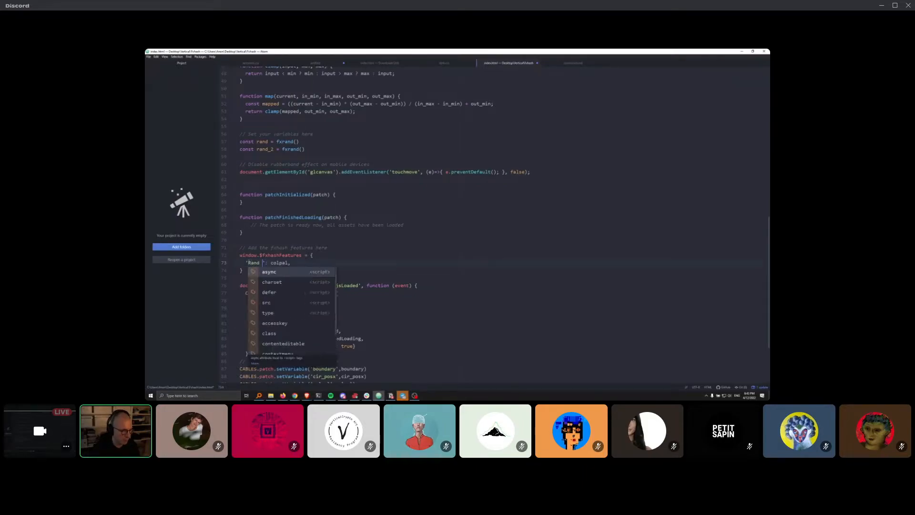
pyautogui.press('BackSpace')
pyautogui.press('BackSpace')
pyautogui.press('BackSpace')
pyautogui.press('BackSpace')
pyautogui.press('BackSpace')
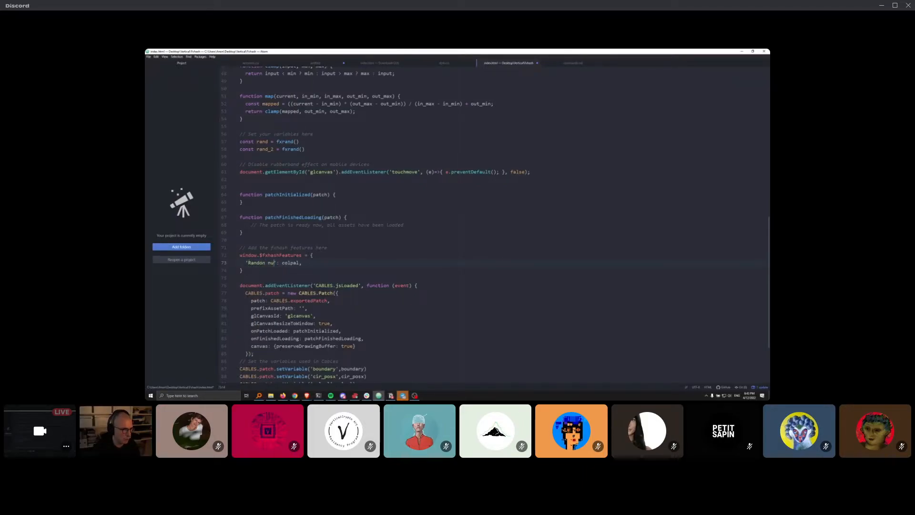
pyautogui.write('m number 1')
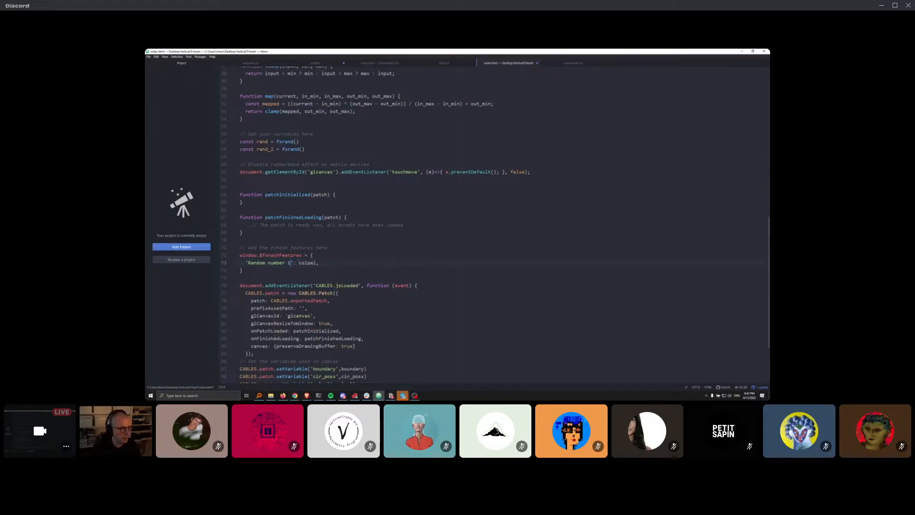
pyautogui.moveTo(299, 262); pyautogui.dragTo(314, 262)
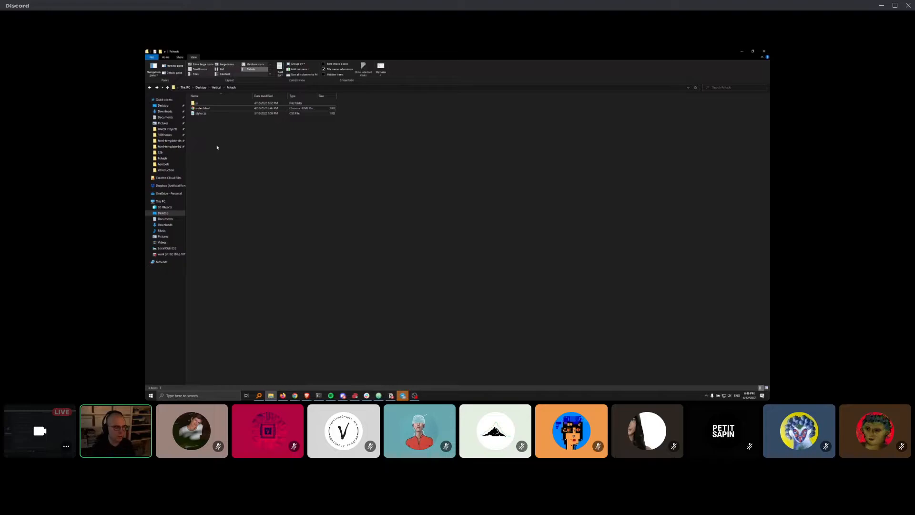
# Step: Compress the js folder, index.html and the stylesheet in the Fxhash folder into Fxhash.zip, and return to the browser
pyautogui.moveTo(231, 122); pyautogui.dragTo(199, 104)
pyautogui.rightClick(200, 110)
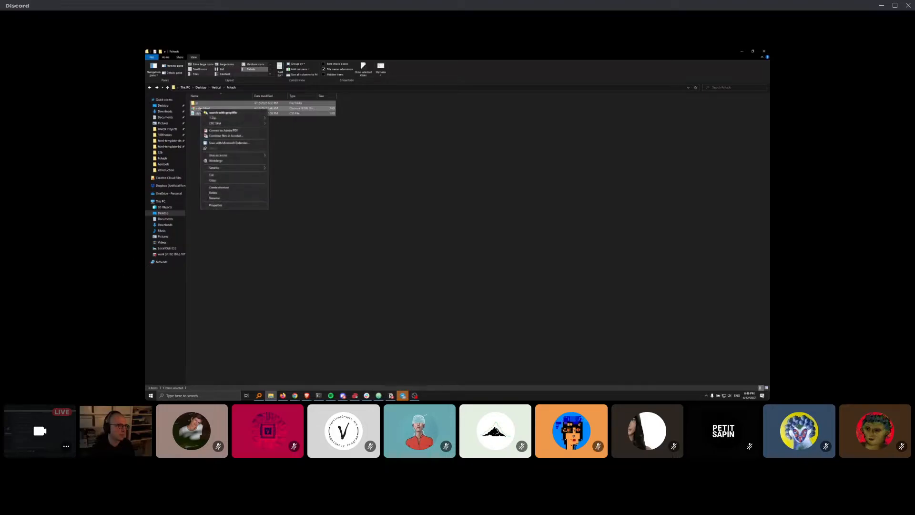
pyautogui.moveTo(239, 118)
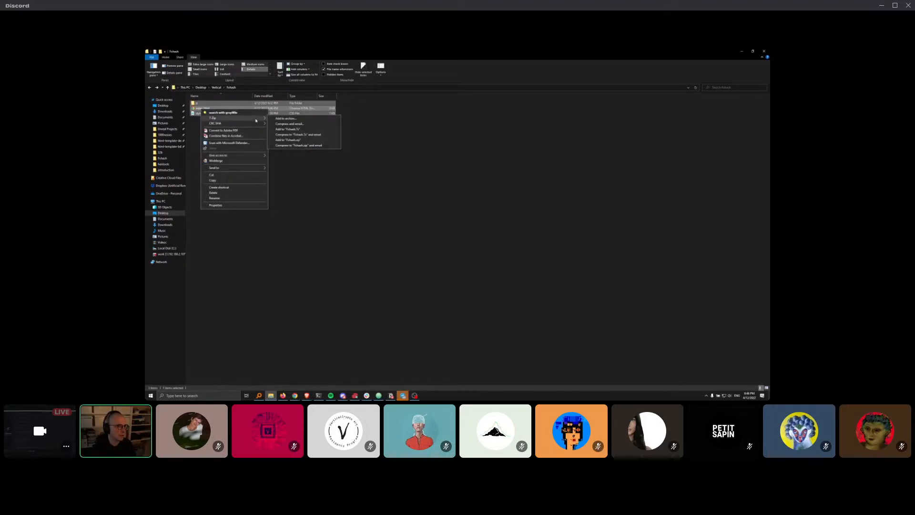
pyautogui.click(296, 141)
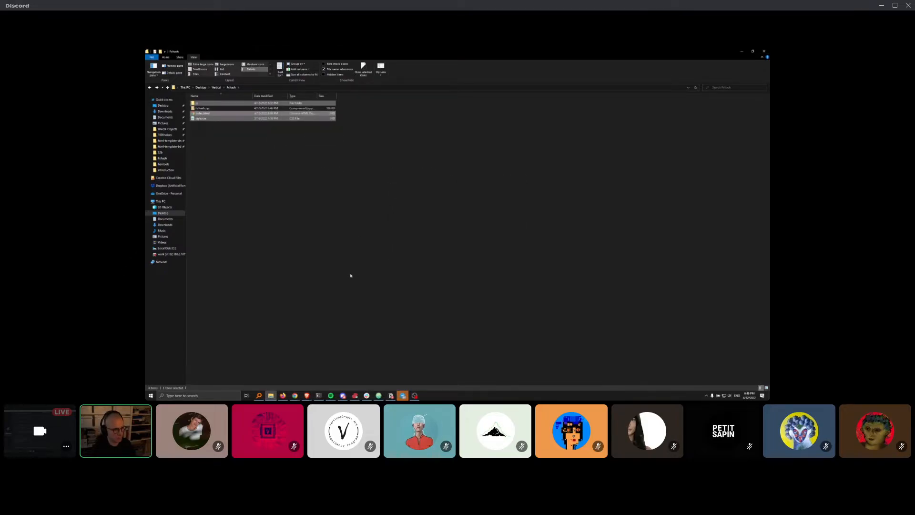
pyautogui.click(306, 395)
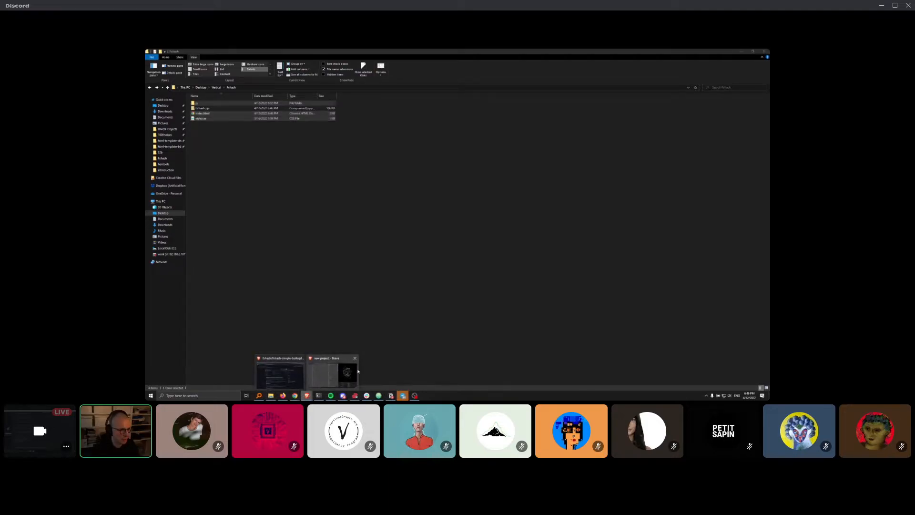
pyautogui.click(313, 343)
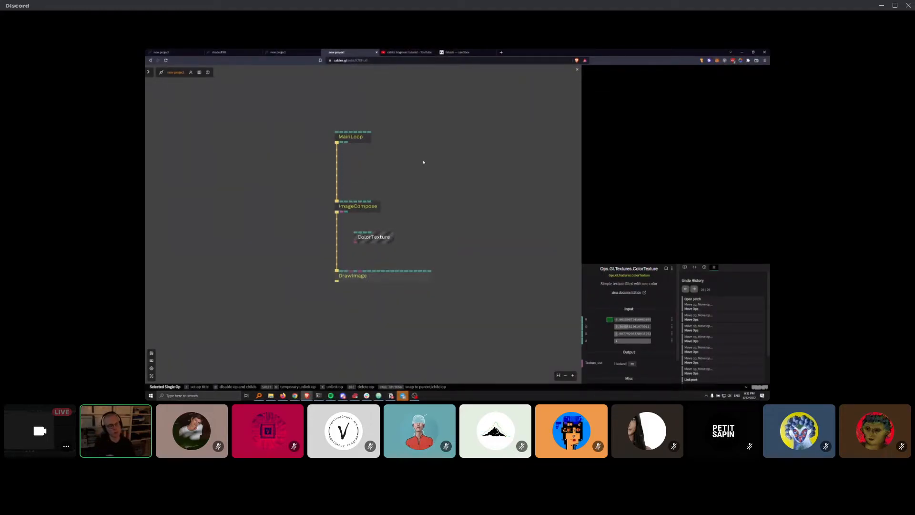
# Step: Link the ColorTexture op's texture output to DrawImage's image input and align ColorTexture above that port
pyautogui.click(375, 205)
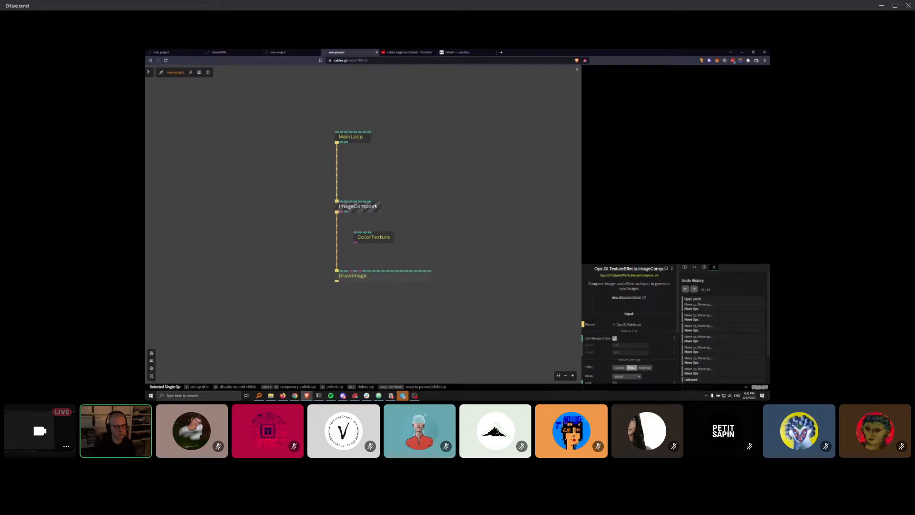
pyautogui.click(371, 277)
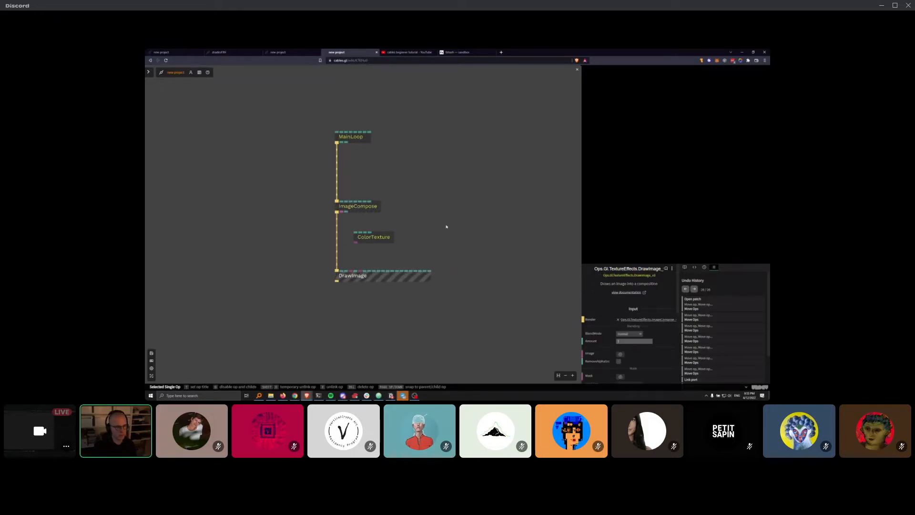
pyautogui.click(374, 237)
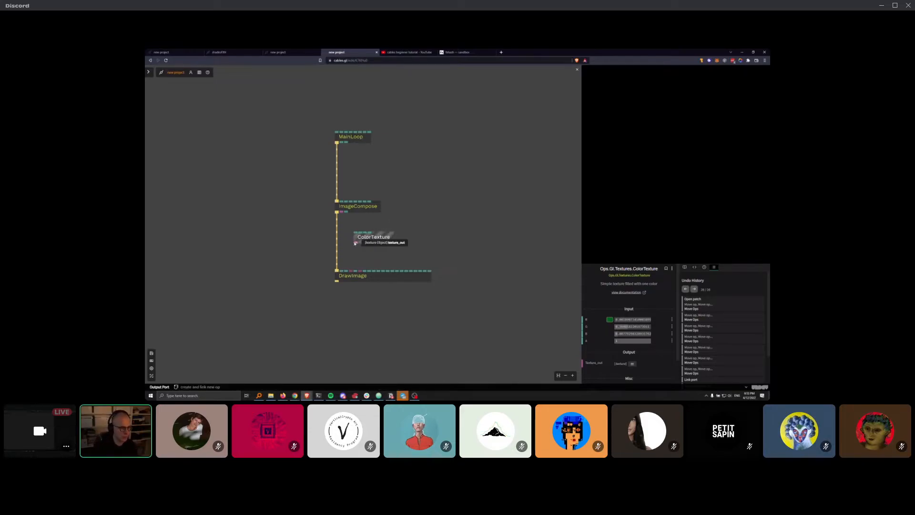
pyautogui.scroll(5, 372, 250)
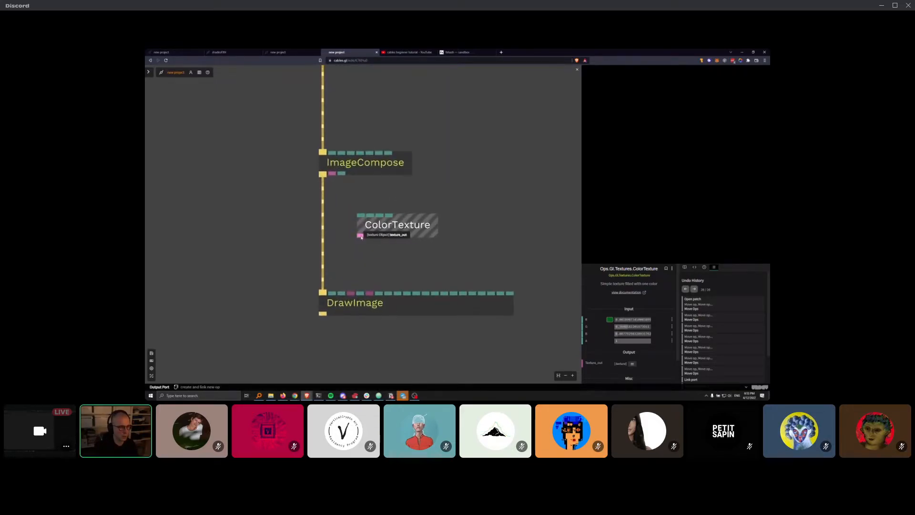
pyautogui.moveTo(361, 233); pyautogui.dragTo(351, 295)
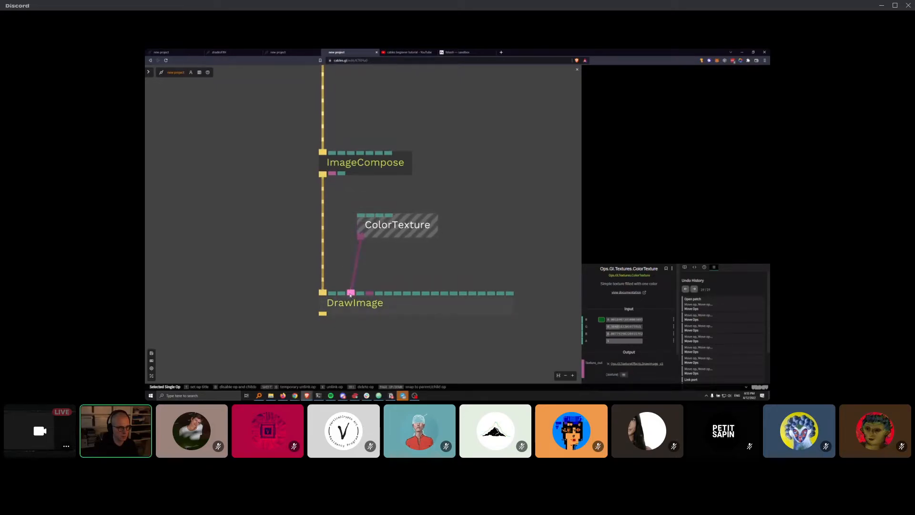
pyautogui.moveTo(386, 226); pyautogui.dragTo(377, 227)
pyautogui.scroll(-1, 492, 196)
pyautogui.click(389, 182)
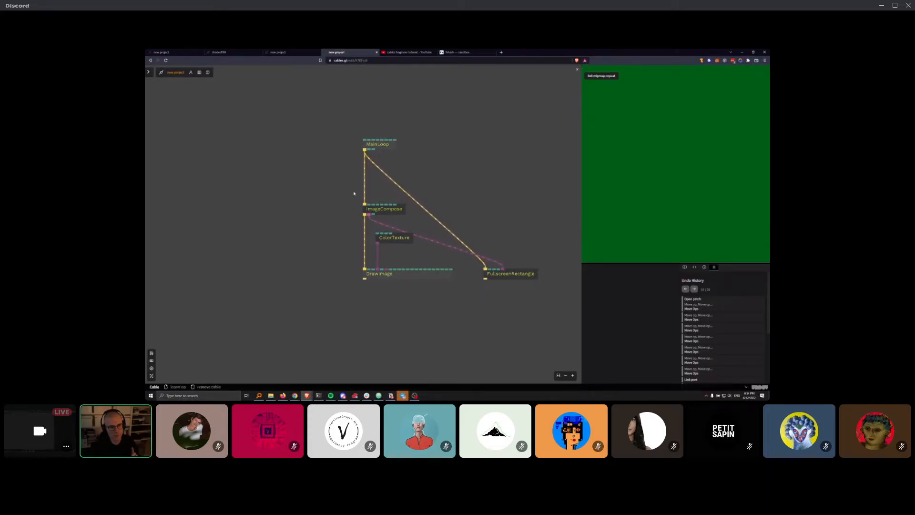
# Step: Move the ColorTexture op down, closer to the DrawImage op
pyautogui.click(392, 211)
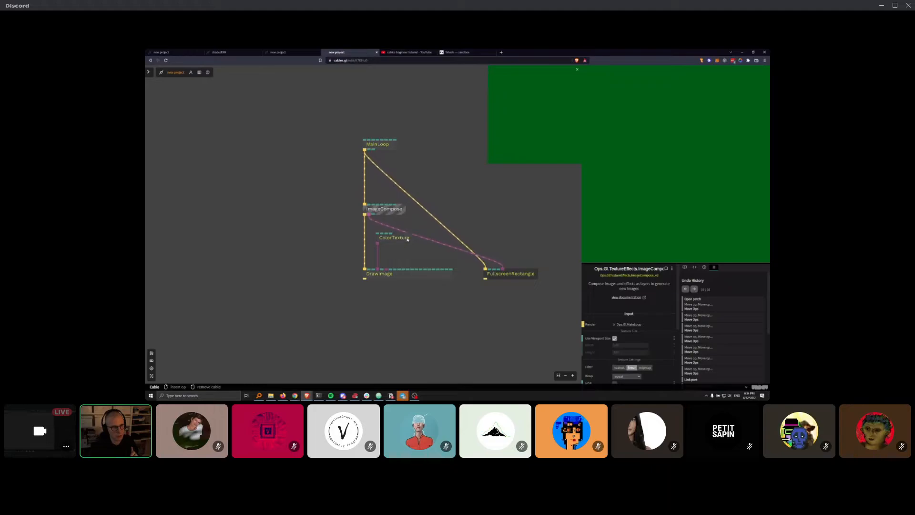
pyautogui.moveTo(399, 238); pyautogui.dragTo(398, 245)
pyautogui.click(416, 255)
pyautogui.click(400, 254)
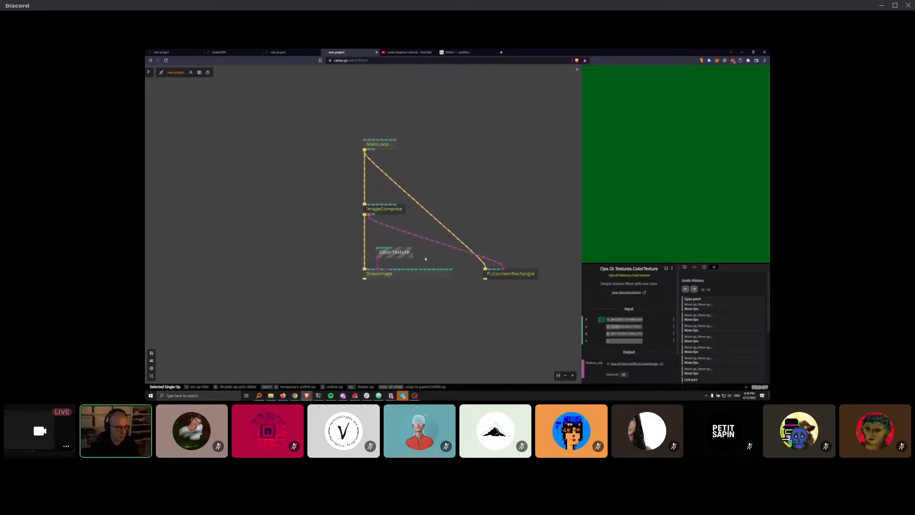
# Step: Add a WebcamTexture op, allow cables.gl to use the camera, and link the op to DrawImage's image input
pyautogui.click(439, 260)
pyautogui.press('Escape')
pyautogui.write('wec')
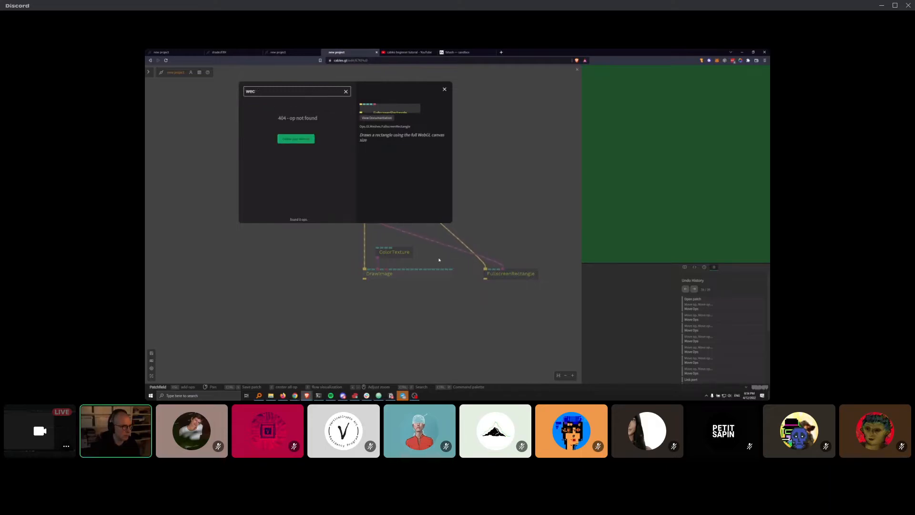
pyautogui.press('BackSpace')
pyautogui.write('bcam')
pyautogui.click(340, 110)
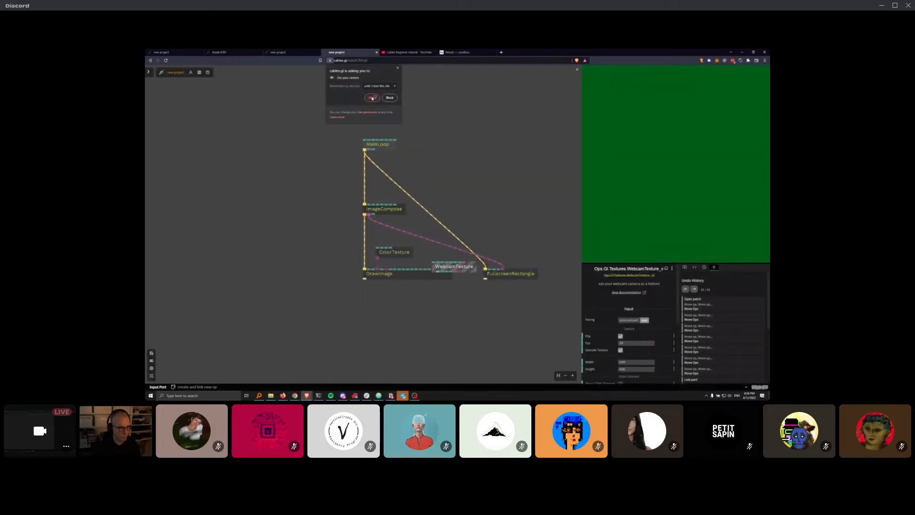
pyautogui.click(373, 98)
pyautogui.moveTo(439, 268); pyautogui.dragTo(381, 270)
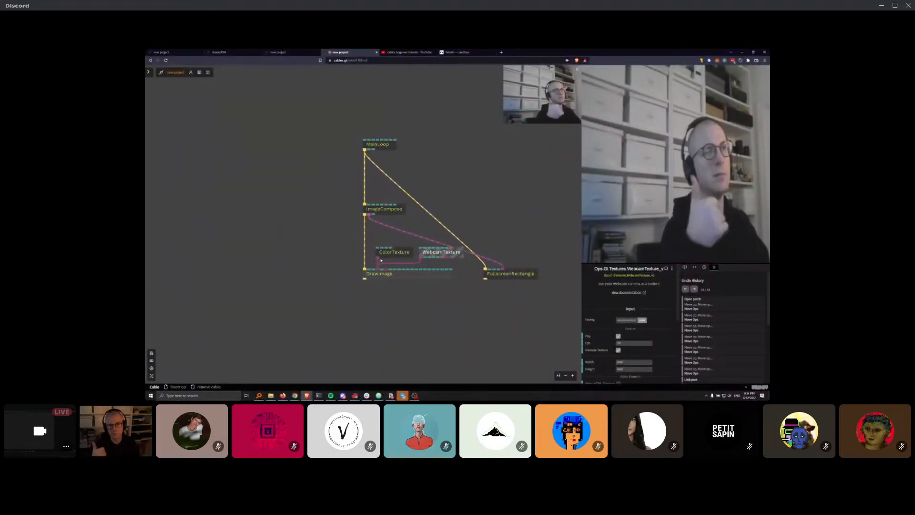
# Step: Delete the WebcamTexture op and reposition the ColorTexture op directly above DrawImage
pyautogui.moveTo(391, 258); pyautogui.dragTo(383, 252)
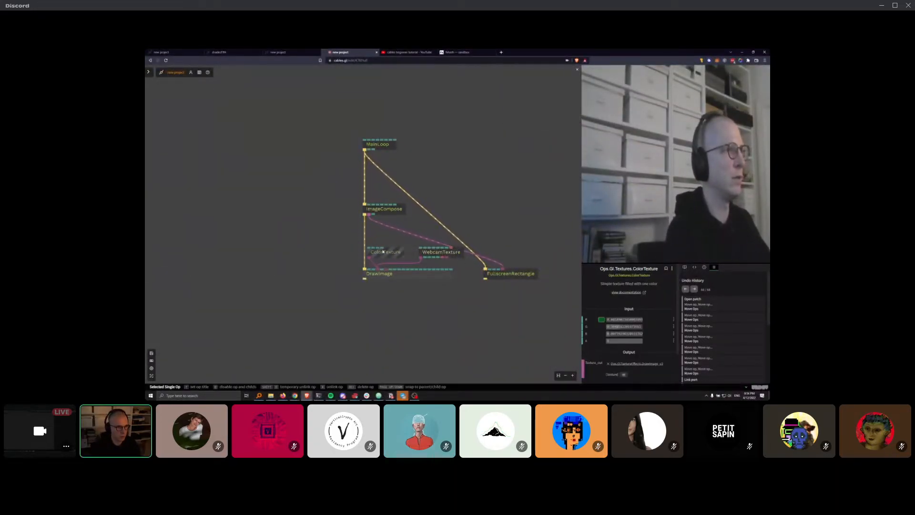
pyautogui.moveTo(440, 252); pyautogui.dragTo(433, 258)
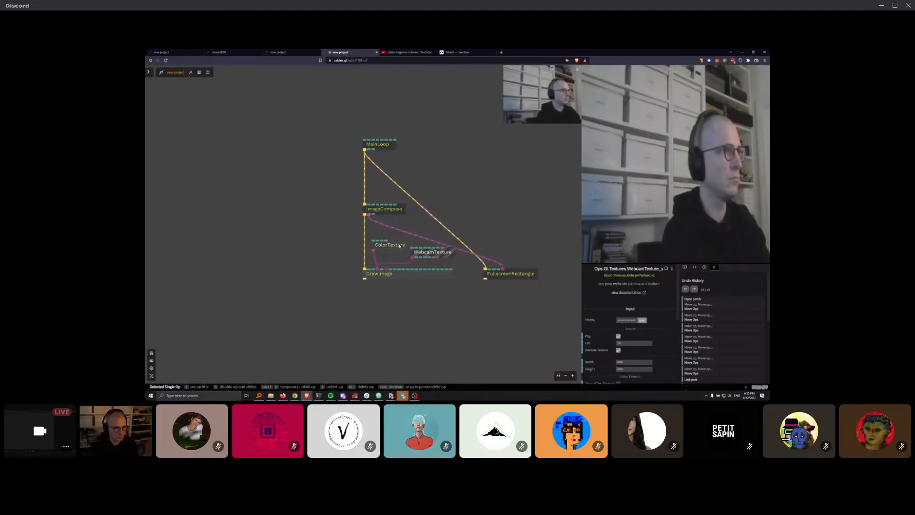
pyautogui.press('Delete')
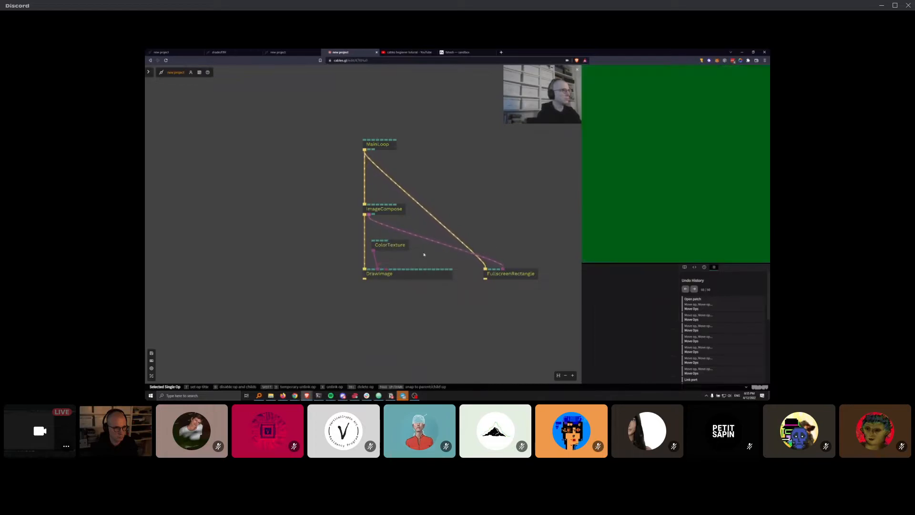
pyautogui.moveTo(394, 247); pyautogui.dragTo(398, 255)
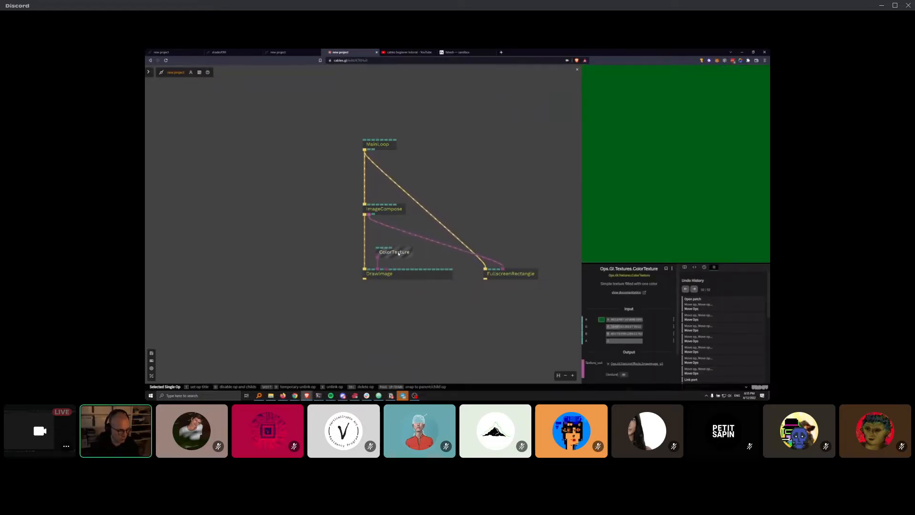
# Step: Add the WebcamTexture op again beside ColorTexture and link its texture output to DrawImage's image input
pyautogui.press('Escape')
pyautogui.write('webca')
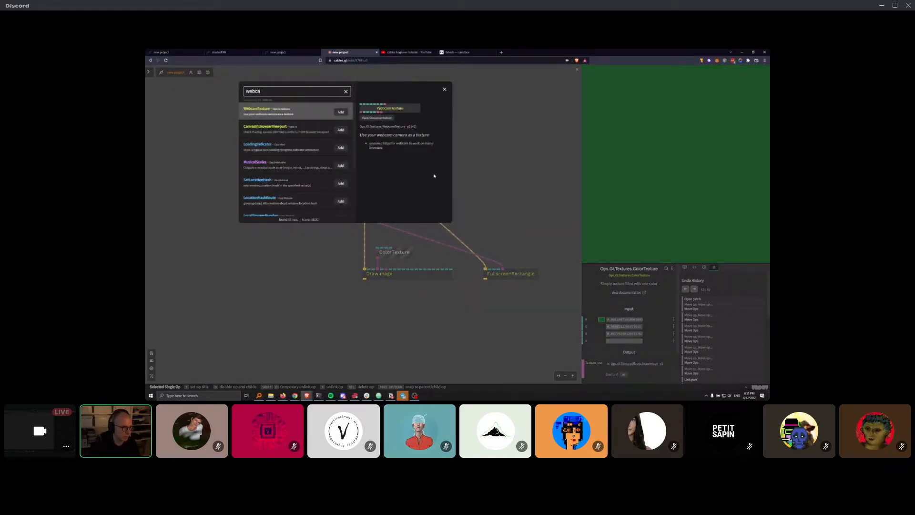
pyautogui.click(341, 112)
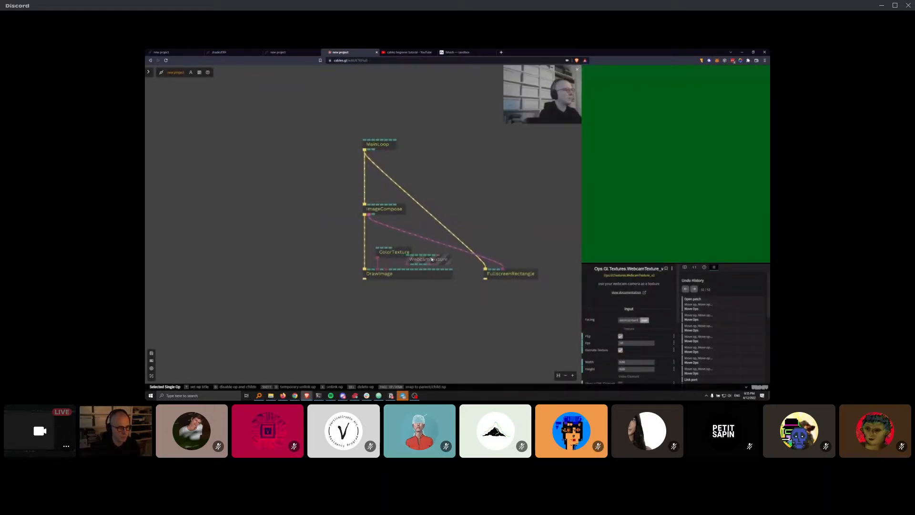
pyautogui.moveTo(379, 271); pyautogui.dragTo(378, 269)
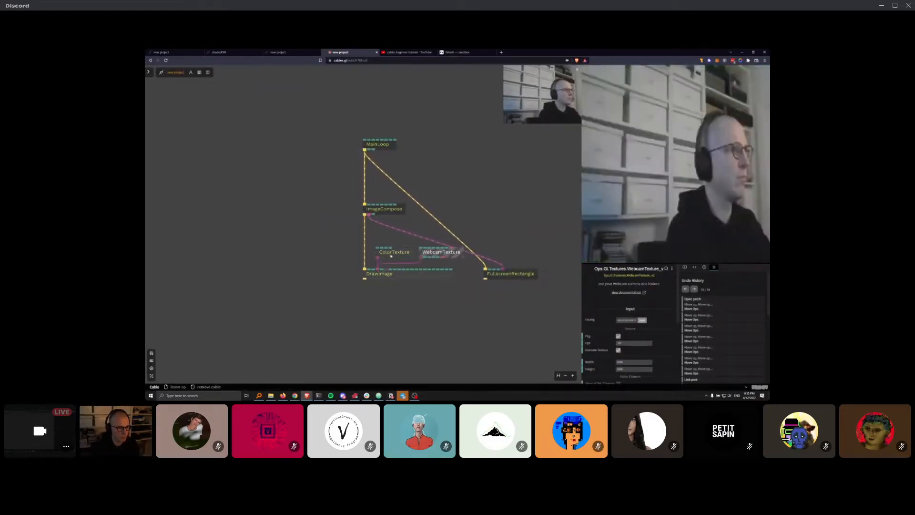
# Step: Delete the ColorTexture op and move WebcamTexture into its place above DrawImage
pyautogui.click(393, 253)
pyautogui.press('Delete')
pyautogui.moveTo(433, 252); pyautogui.dragTo(389, 253)
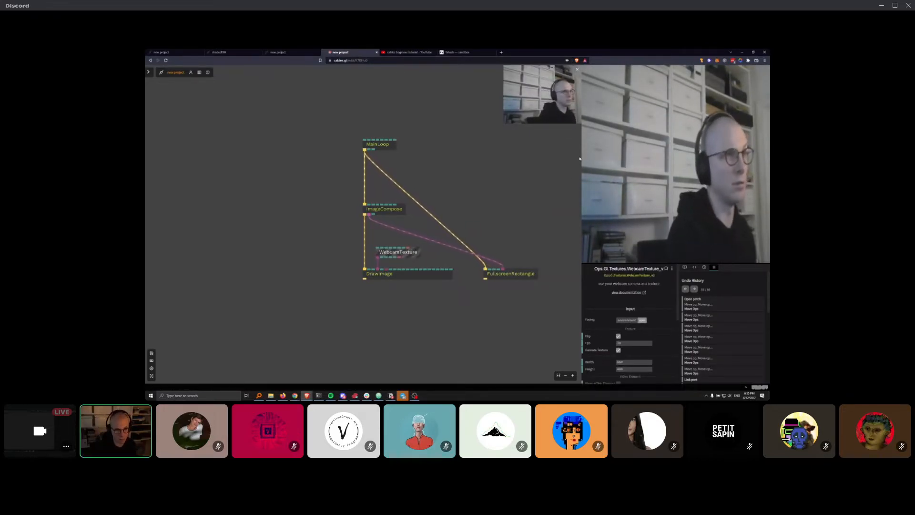
# Step: Widen the render preview and examine the parameters of the WebcamTexture, MainLoop and ImageCompose ops
pyautogui.moveTo(583, 162); pyautogui.dragTo(501, 157)
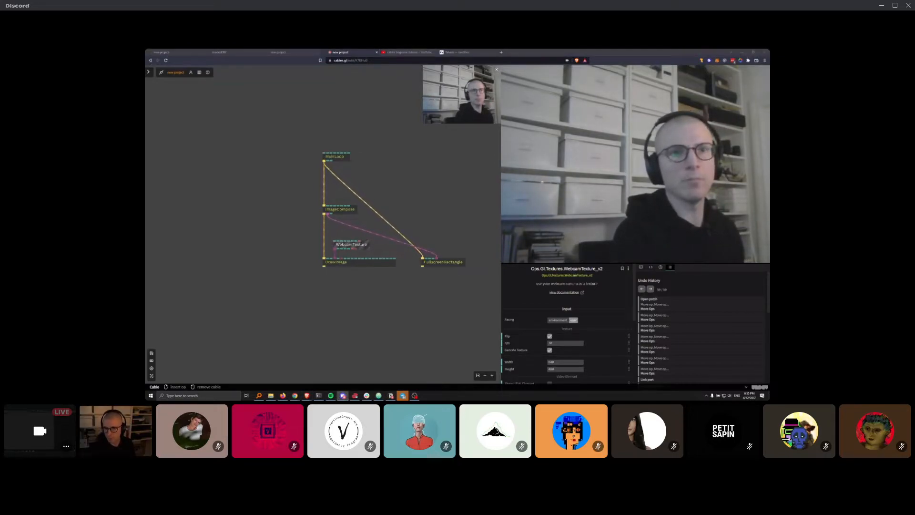
pyautogui.click(348, 287)
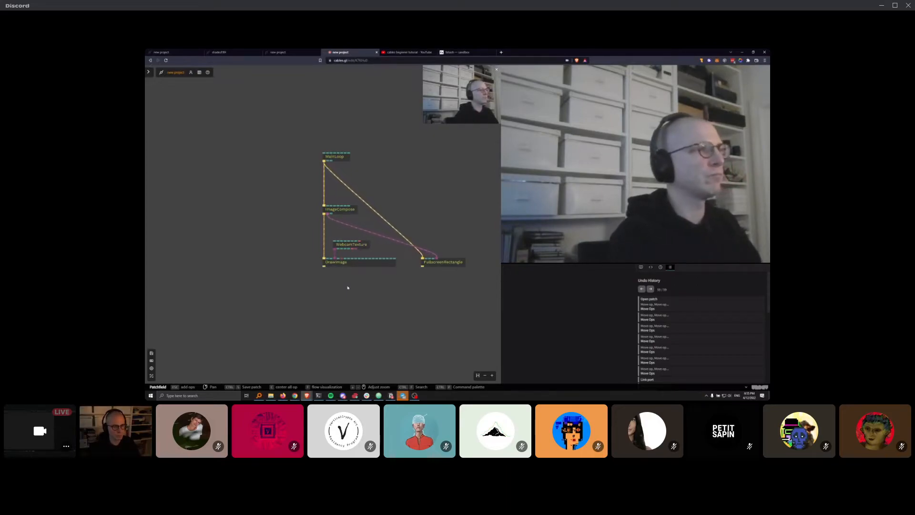
pyautogui.click(348, 210)
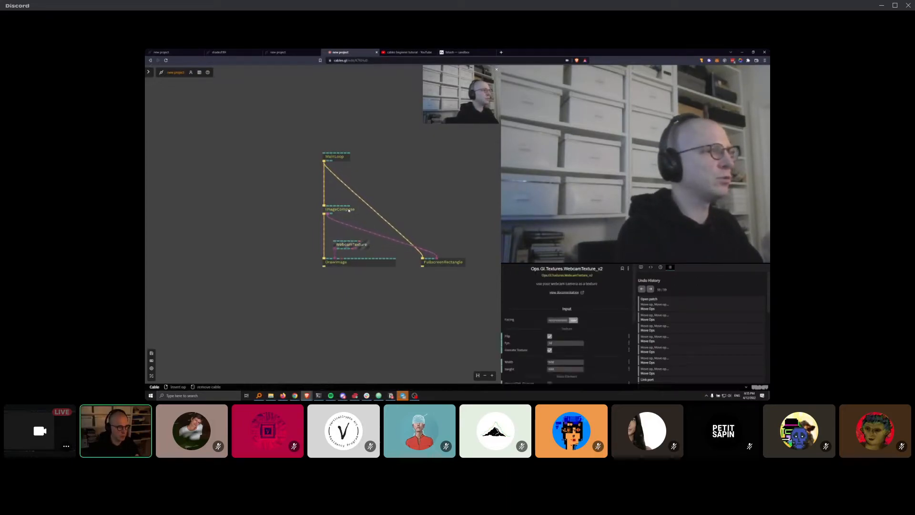
pyautogui.click(348, 165)
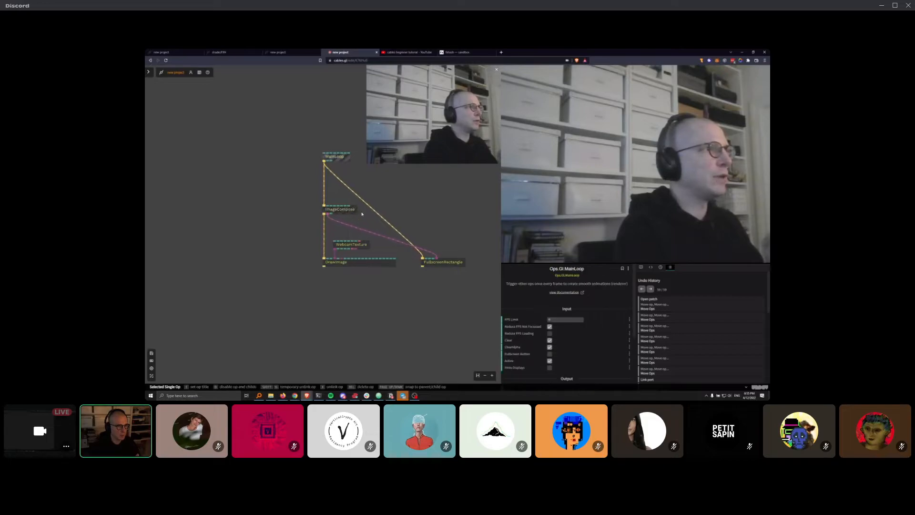
pyautogui.click(350, 212)
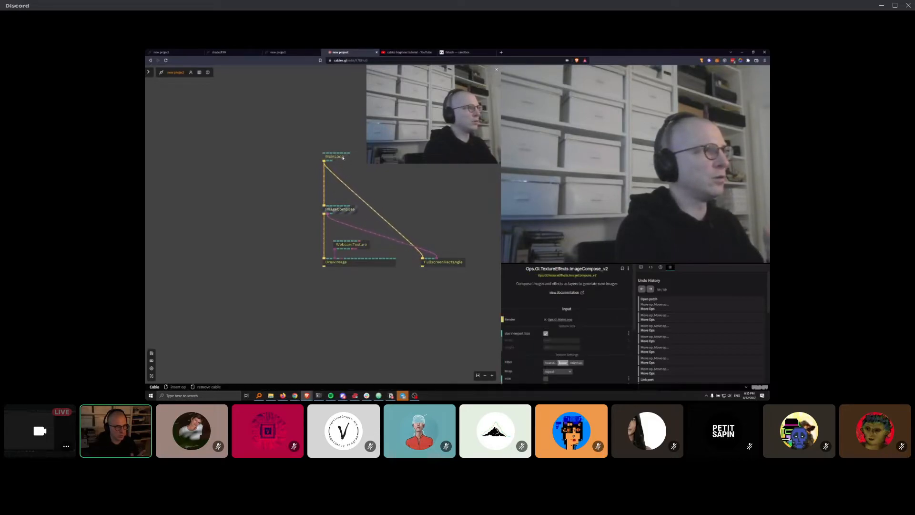
# Step: Review the MainLoop op's settings and the ImageCompose op's texture settings and outputs
pyautogui.click(343, 157)
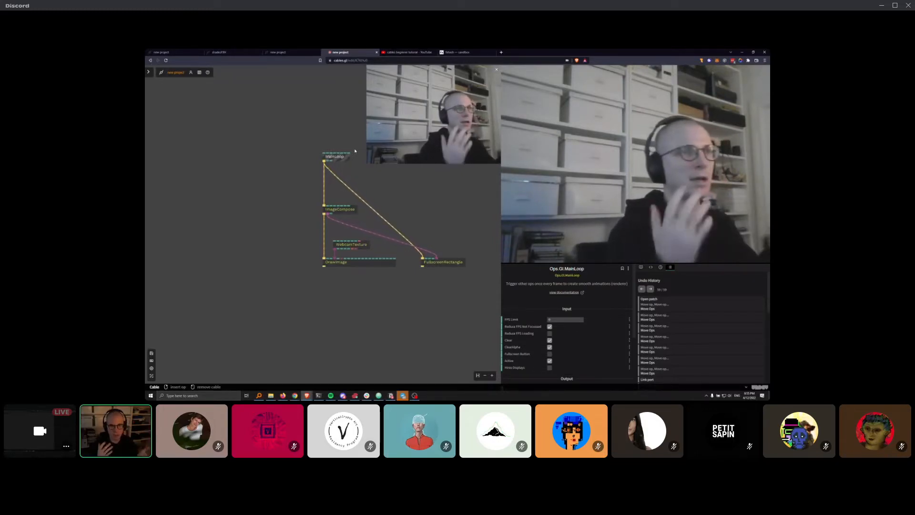
pyautogui.click(349, 212)
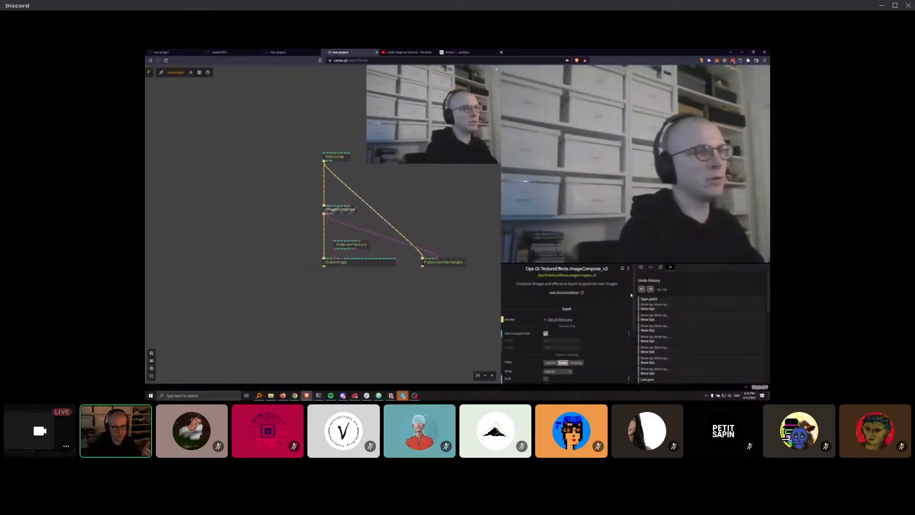
pyautogui.scroll(-5, 615, 305)
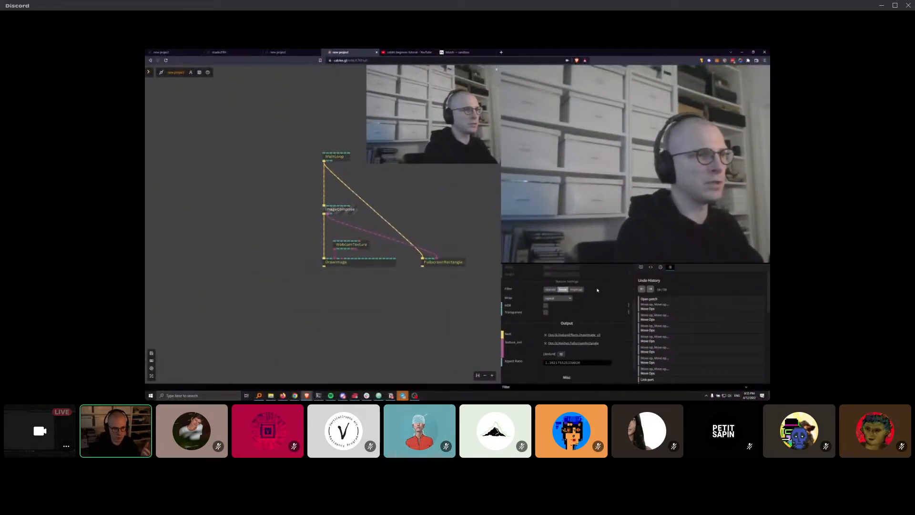
pyautogui.scroll(4, 577, 329)
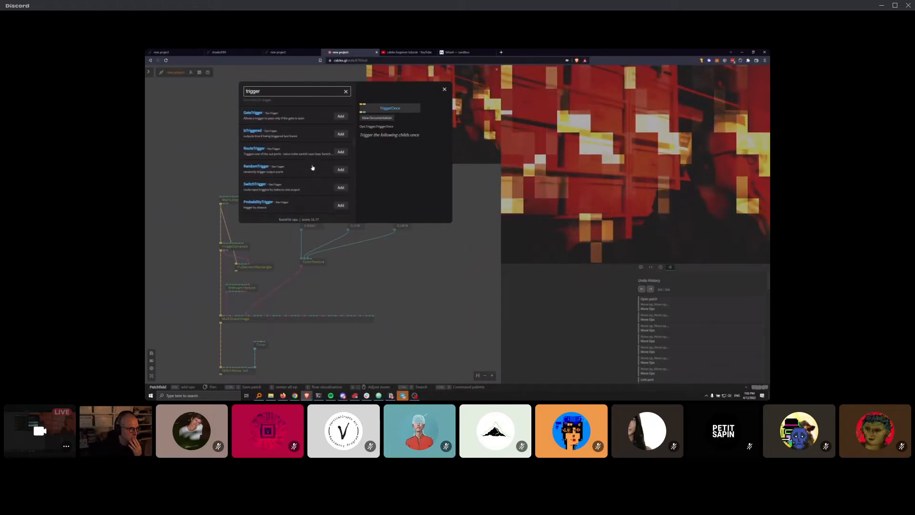
# Step: Look through the ops matching "trigger" without adding one, and move the MainLoop op well above ImageCompose
pyautogui.scroll(-1, 312, 167)
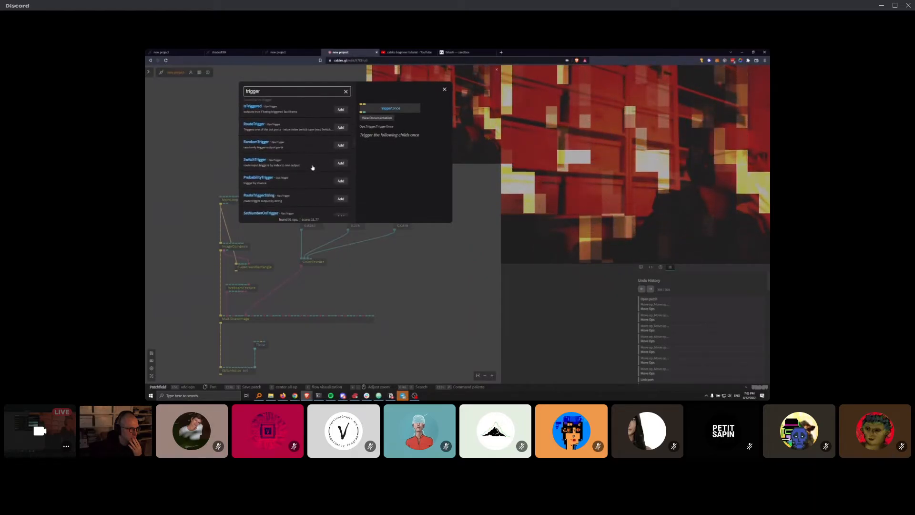
pyautogui.scroll(-1, 313, 167)
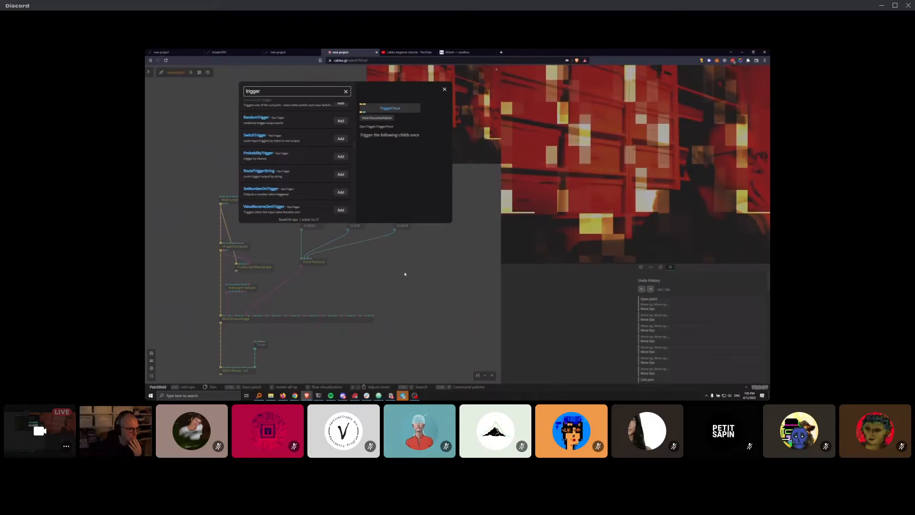
pyautogui.press('Escape')
pyautogui.moveTo(231, 200); pyautogui.dragTo(234, 92)
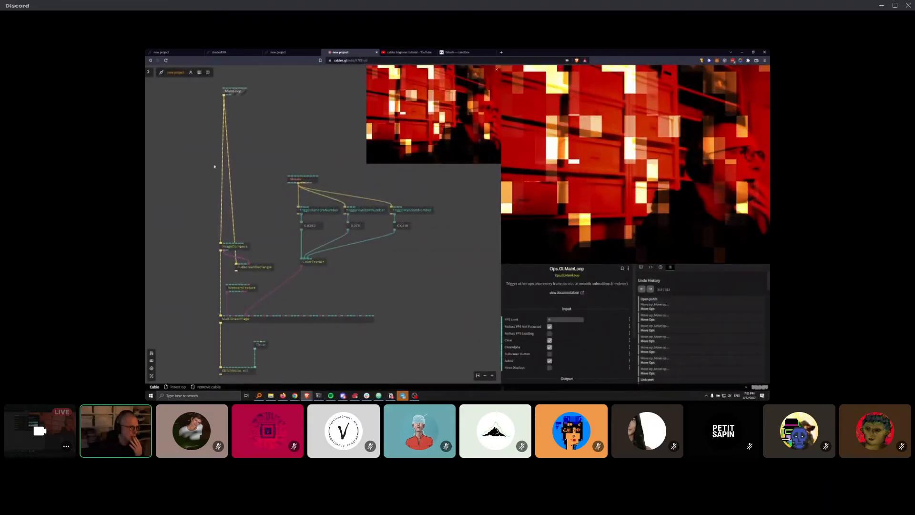
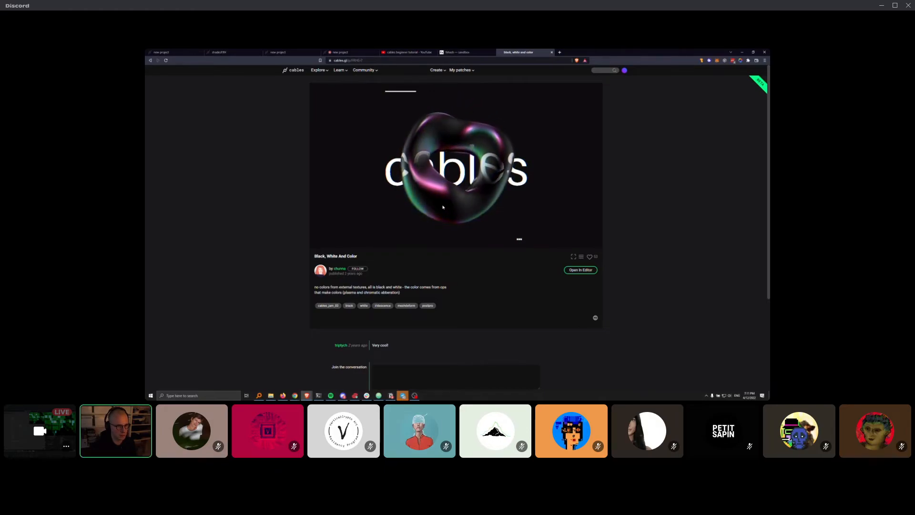
# Step: Return from the Black, White And Color patch to the cables home page and open another of the Top Patches
pyautogui.click(150, 60)
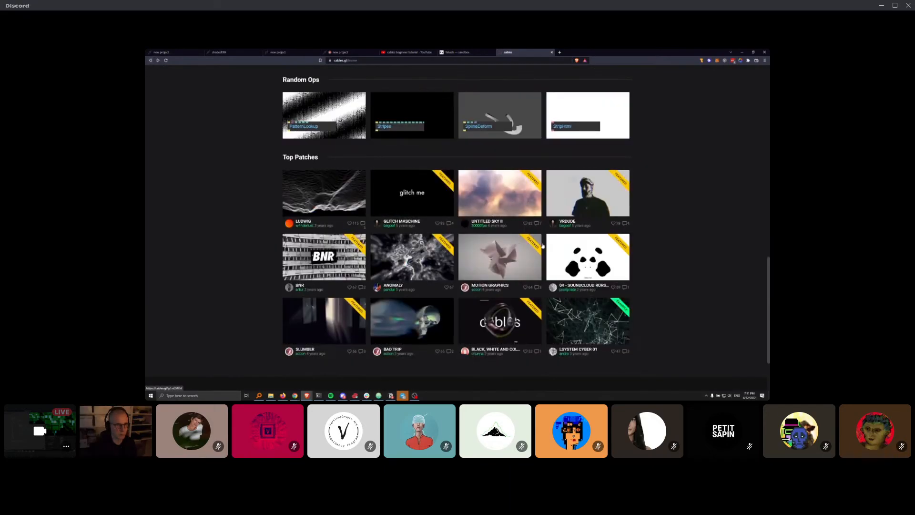
pyautogui.scroll(2, 677, 241)
pyautogui.click(430, 303)
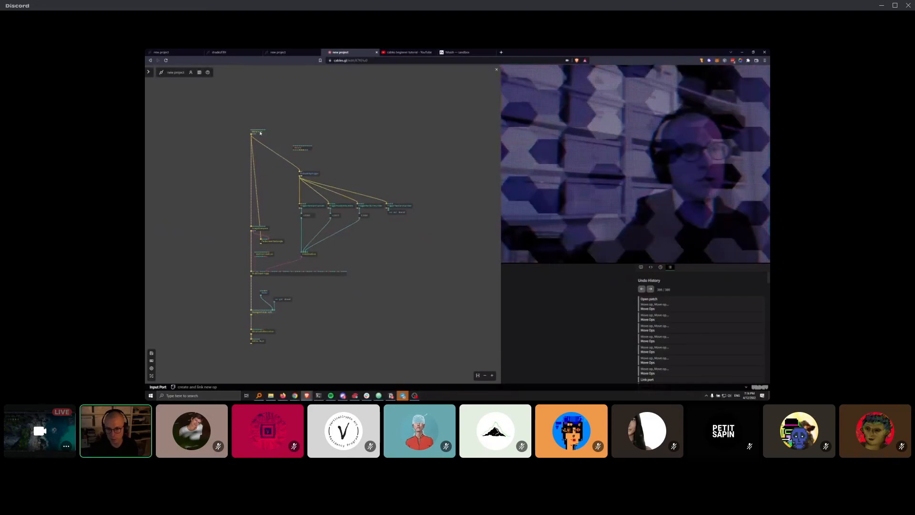
# Step: Close the blue flow-pattern, webcam and other extra patch tabs, keeping the first project's tab
pyautogui.click(265, 52)
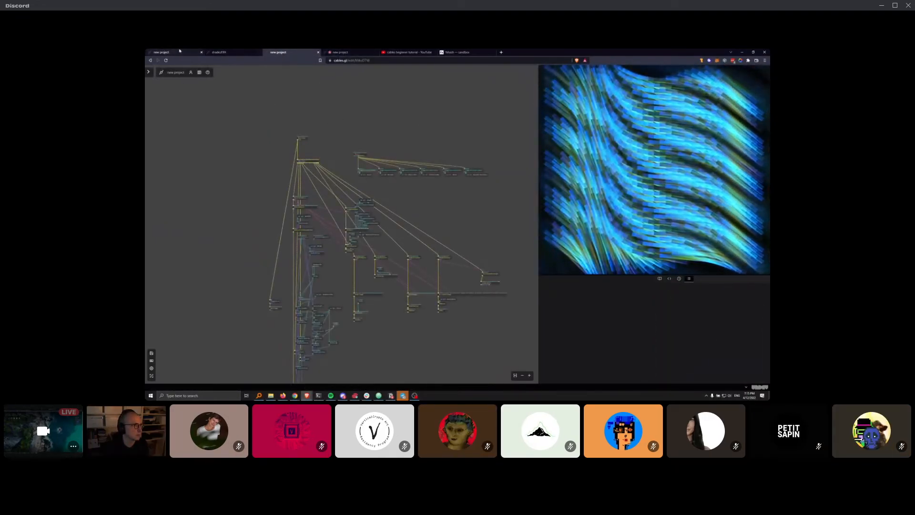
pyautogui.click(179, 50)
pyautogui.click(285, 52)
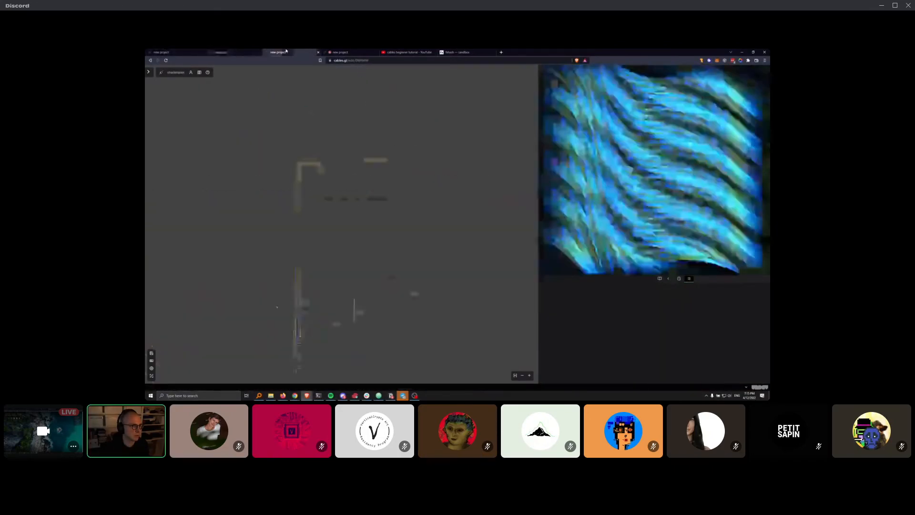
pyautogui.click(318, 52)
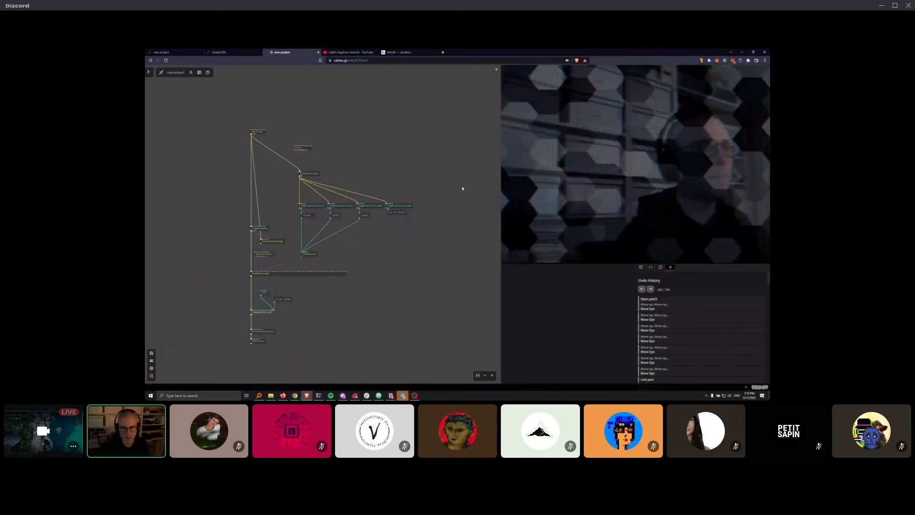
pyautogui.click(318, 52)
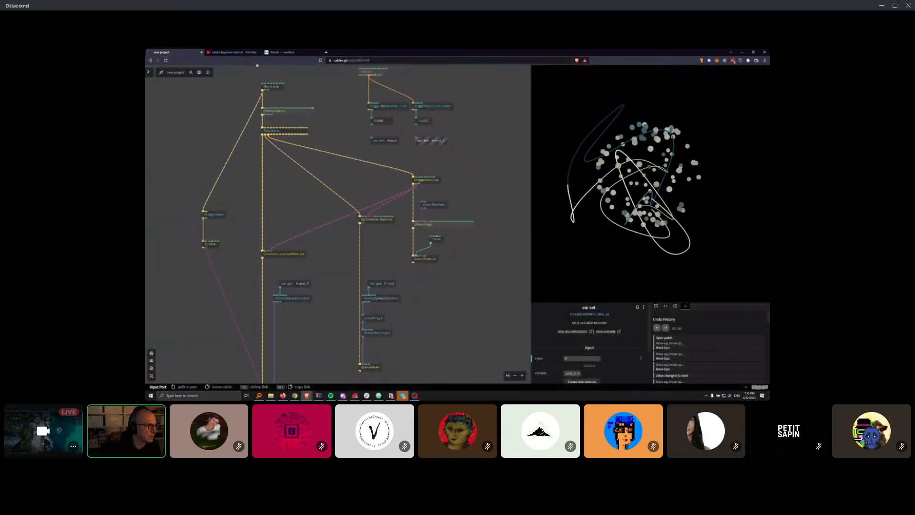
# Step: Load cables.gl/home in the current tab and open the My Patches page
pyautogui.doubleClick(357, 60)
pyautogui.hotkey('ctrl', 'a')
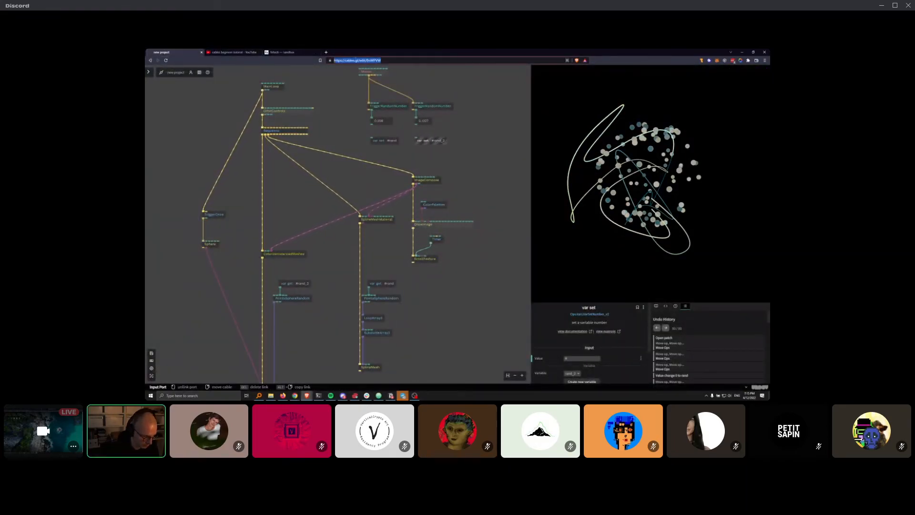
pyautogui.write('cavbles.gl/home')
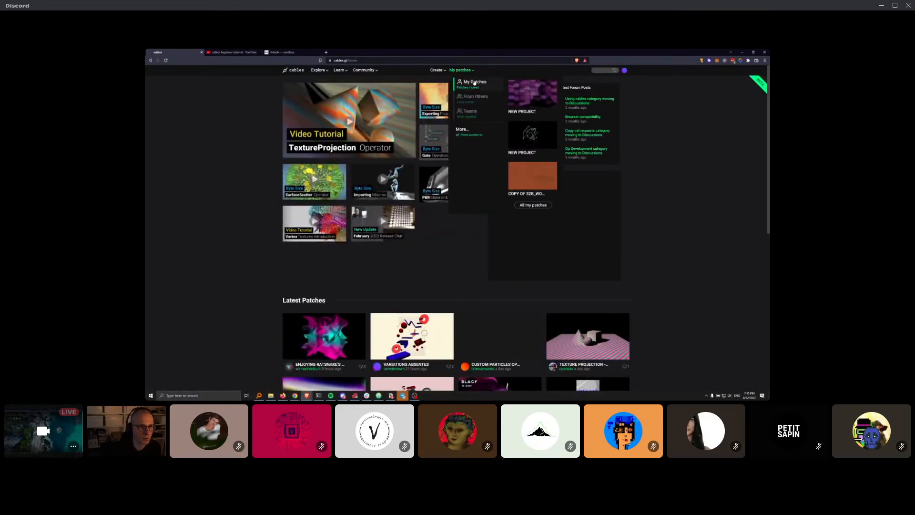
pyautogui.click(475, 82)
# Step: Browse down the list of own patches to the older ones and open the CELL patch in a new tab
pyautogui.scroll(-1, 542, 162)
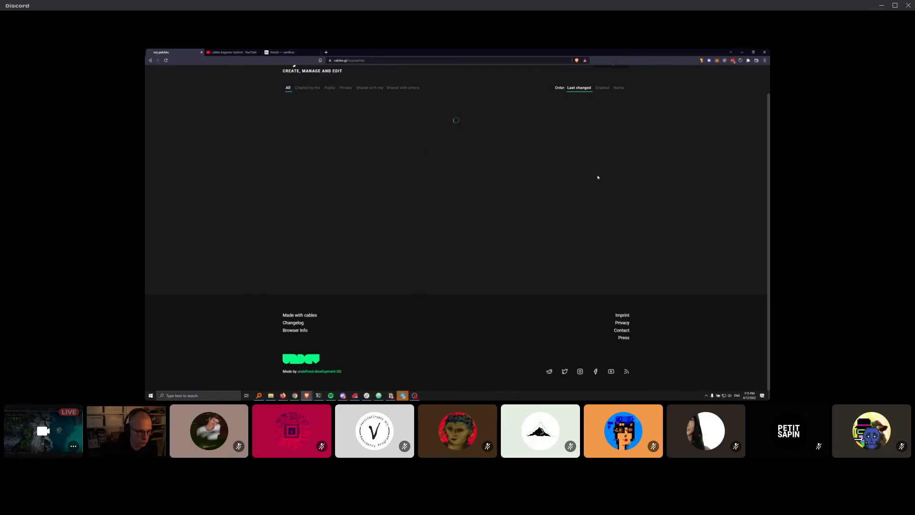
pyautogui.scroll(-10, 615, 176)
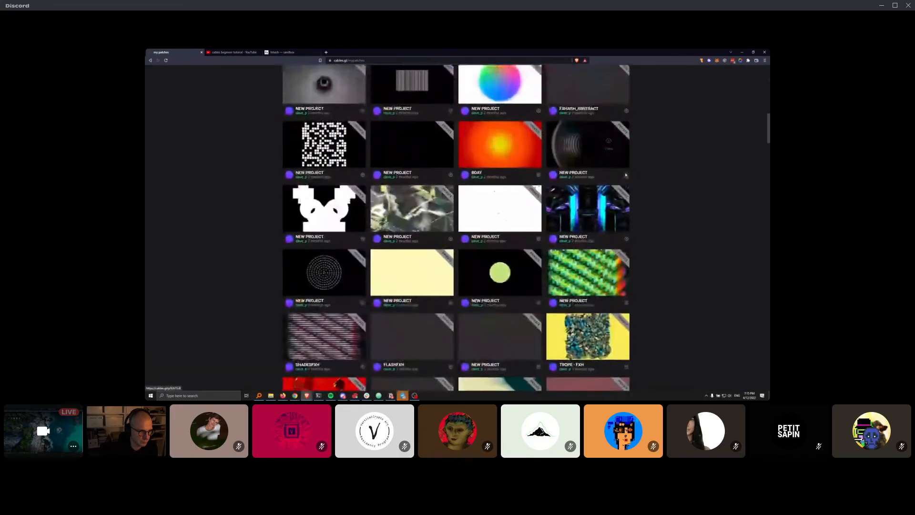
pyautogui.scroll(-15, 629, 176)
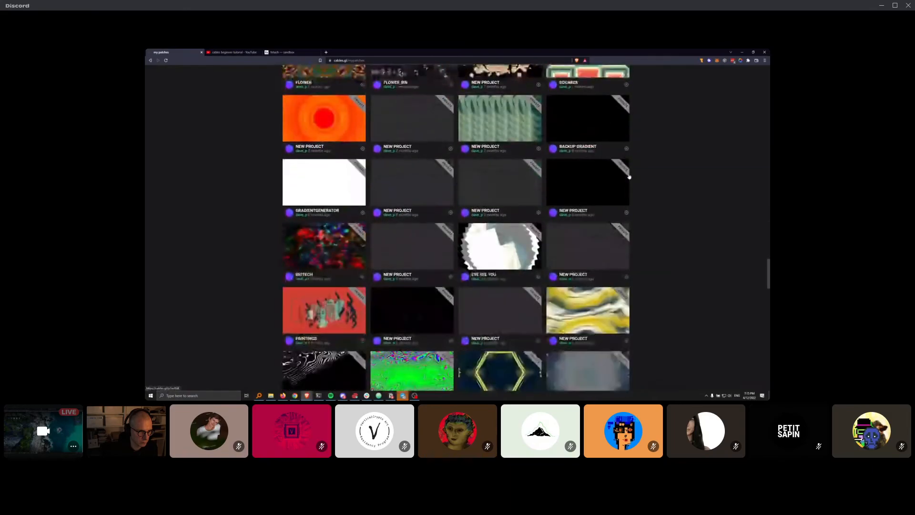
pyautogui.scroll(-15, 629, 177)
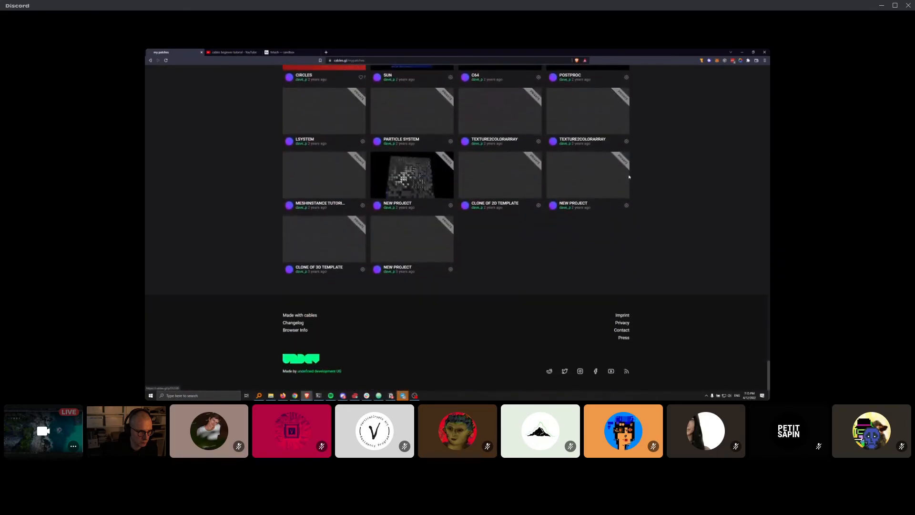
pyautogui.scroll(5, 629, 177)
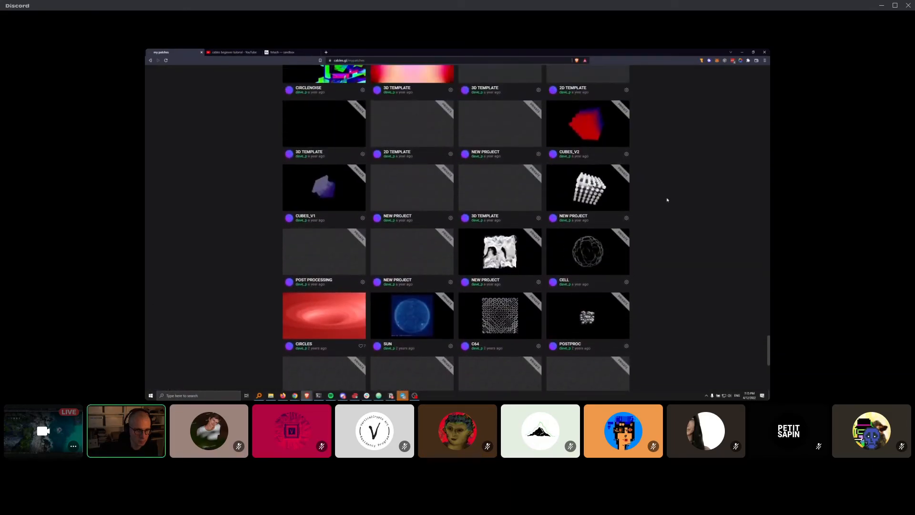
pyautogui.middleClick(568, 250)
pyautogui.click(231, 52)
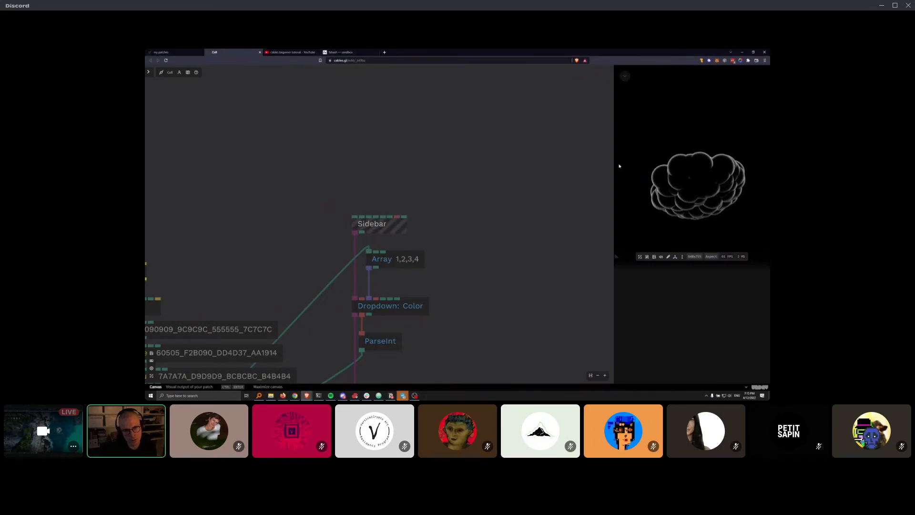
# Step: Enlarge the render preview of the Cell patch, bring its op graph into view and rotate the rendered shape
pyautogui.moveTo(613, 166); pyautogui.dragTo(473, 167)
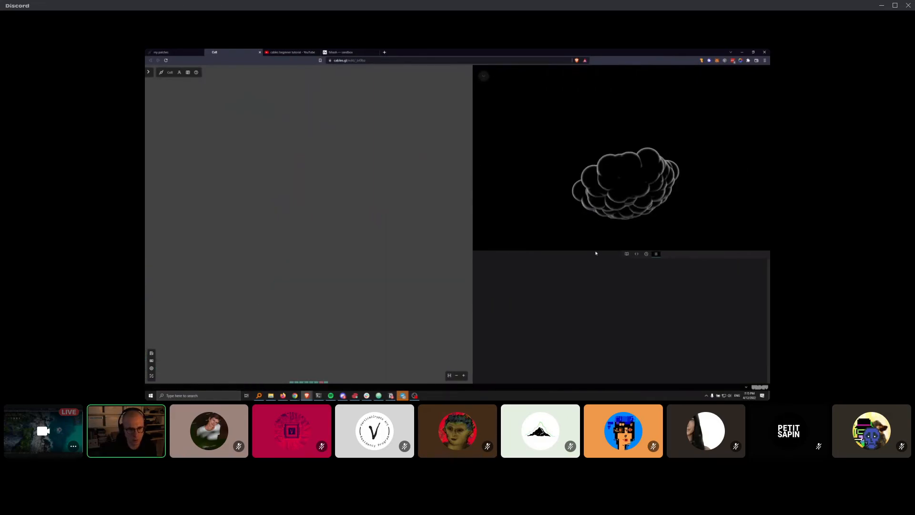
pyautogui.moveTo(596, 250); pyautogui.dragTo(596, 308)
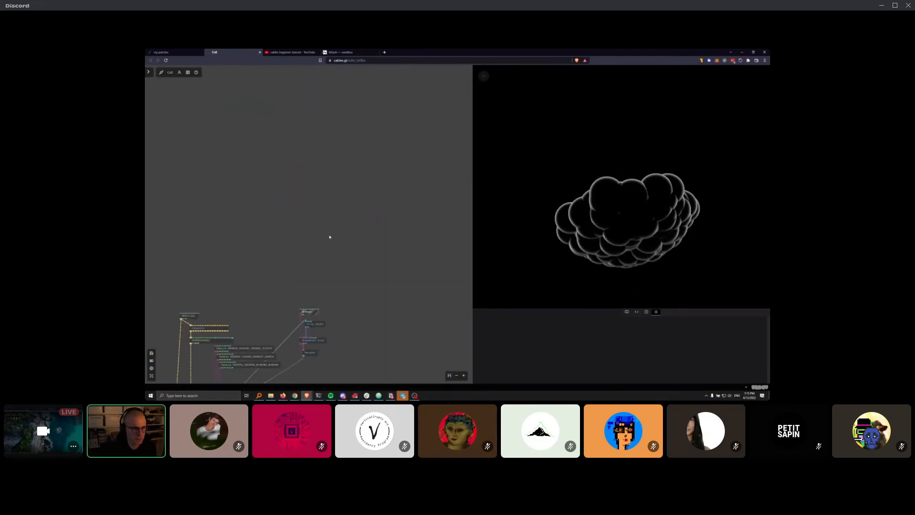
pyautogui.moveTo(350, 345); pyautogui.dragTo(410, 165)
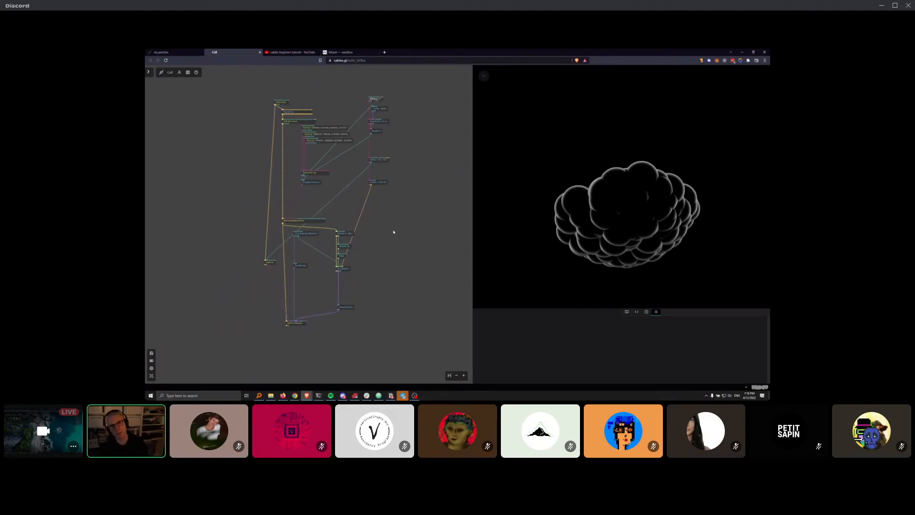
pyautogui.moveTo(591, 179); pyautogui.dragTo(628, 149)
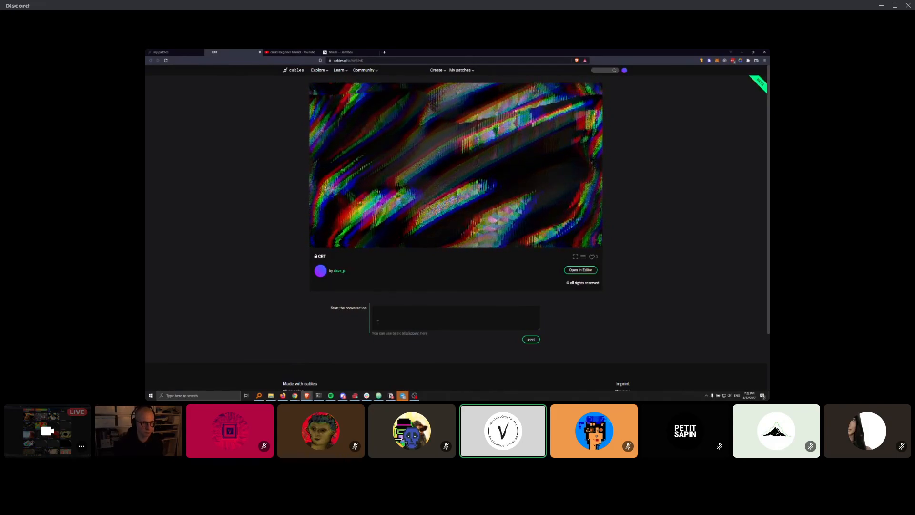
# Step: Close the CRT patch page and look through the newer patches in the My Patches list
pyautogui.click(260, 52)
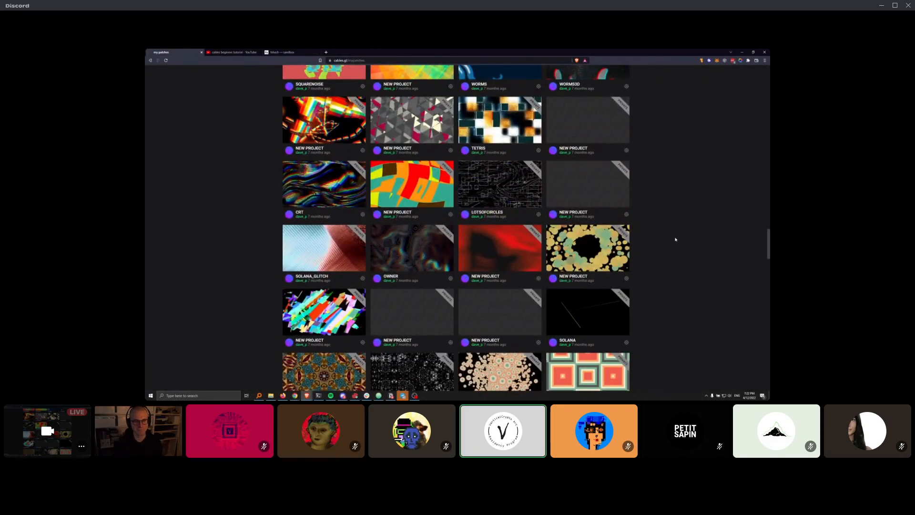
pyautogui.scroll(1, 668, 243)
pyautogui.scroll(3, 667, 242)
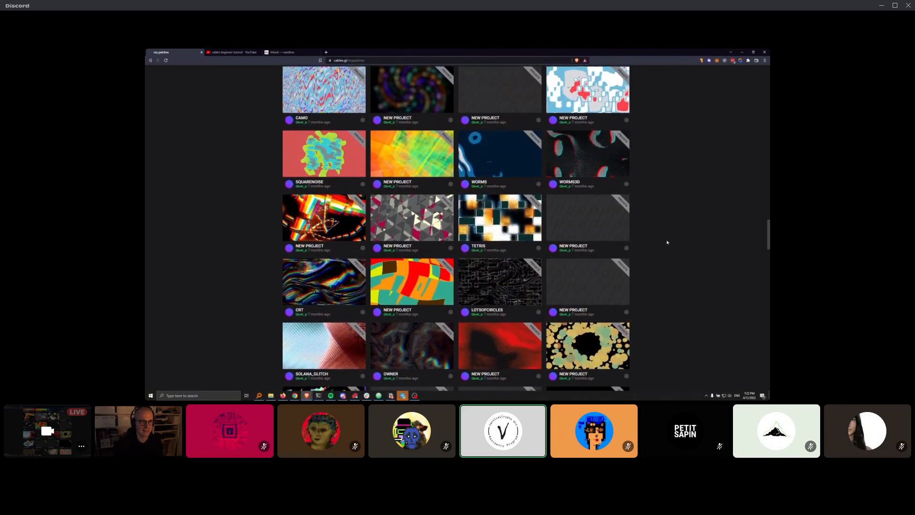